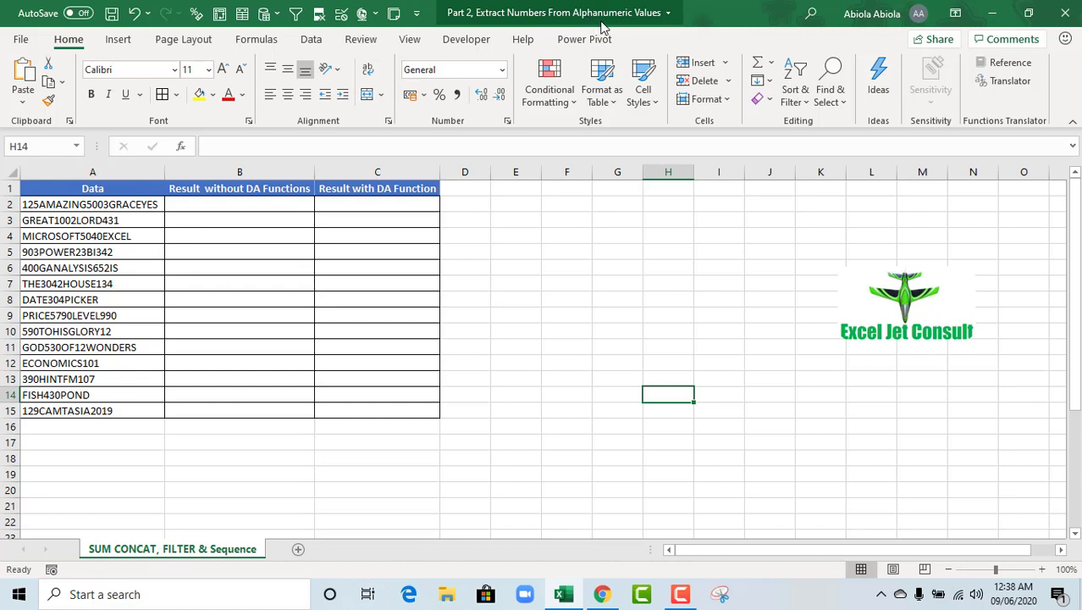
Step: Switch to Chrome to view the blog post on extracting numbers from alphanumeric values, and return to the Excel workbook
{"action": "left_click", "coordinate": [605, 594]}
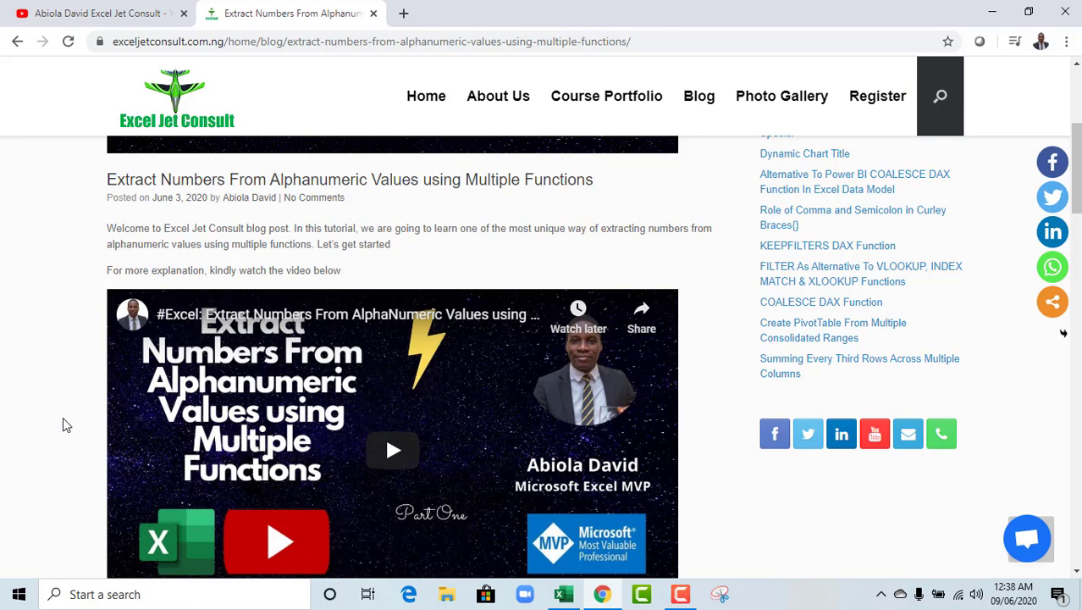
{"action": "left_click", "coordinate": [564, 595]}
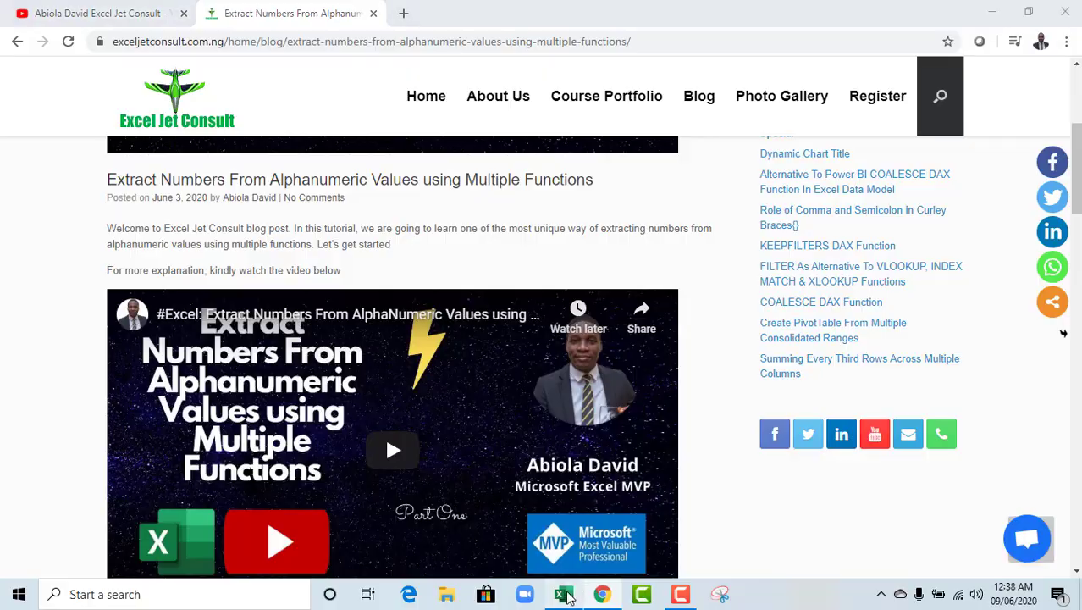
{"action": "left_click", "coordinate": [267, 325]}
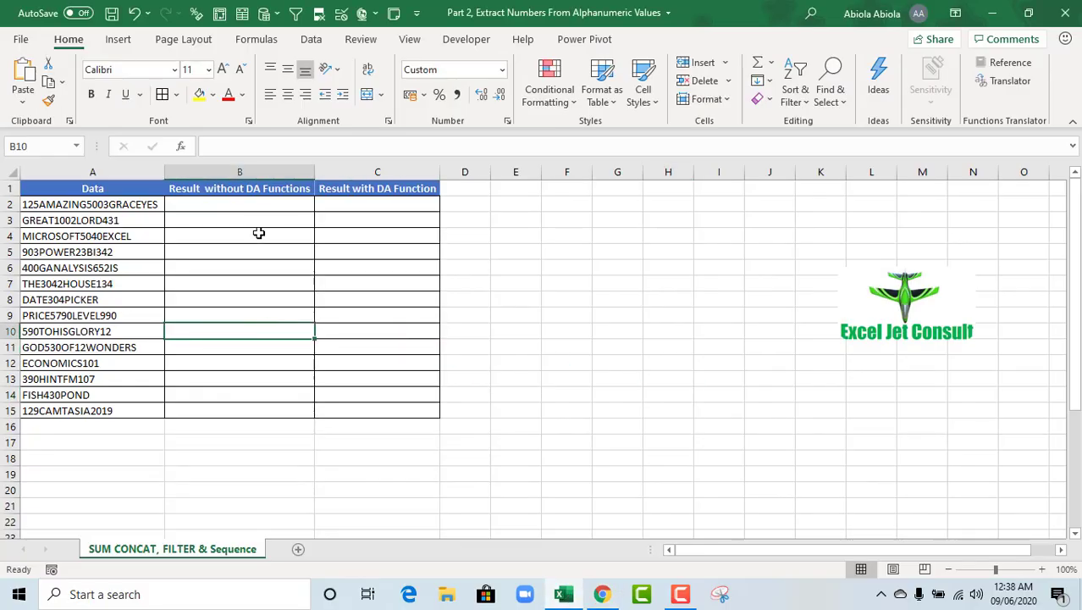
{"action": "left_click", "coordinate": [409, 205]}
{"action": "left_click", "coordinate": [294, 205]}
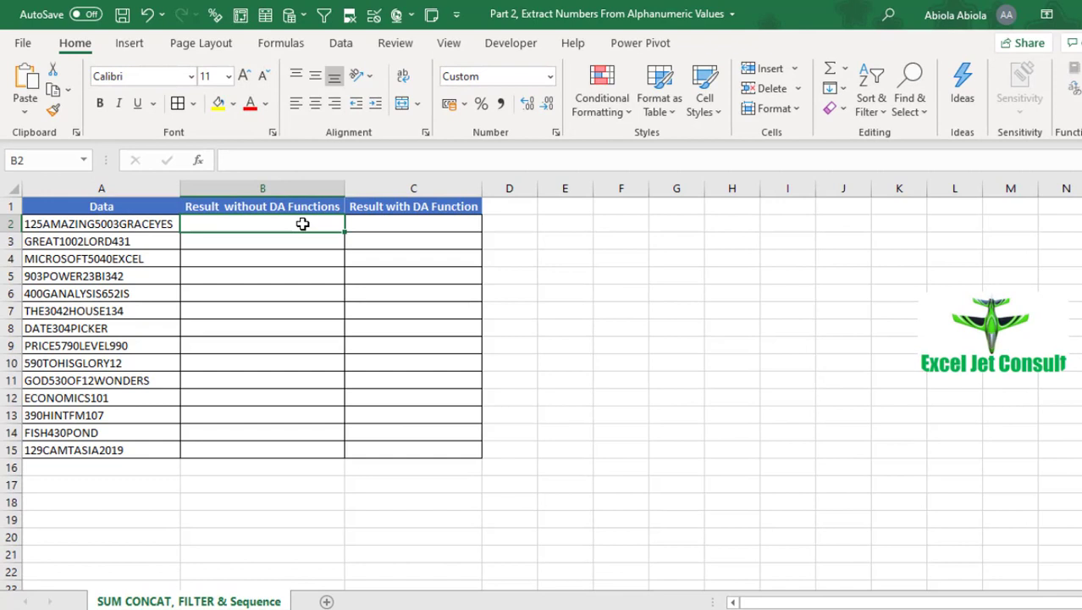
{"action": "left_click_drag", "start_coordinate": [157, 224], "coordinate": [159, 447]}
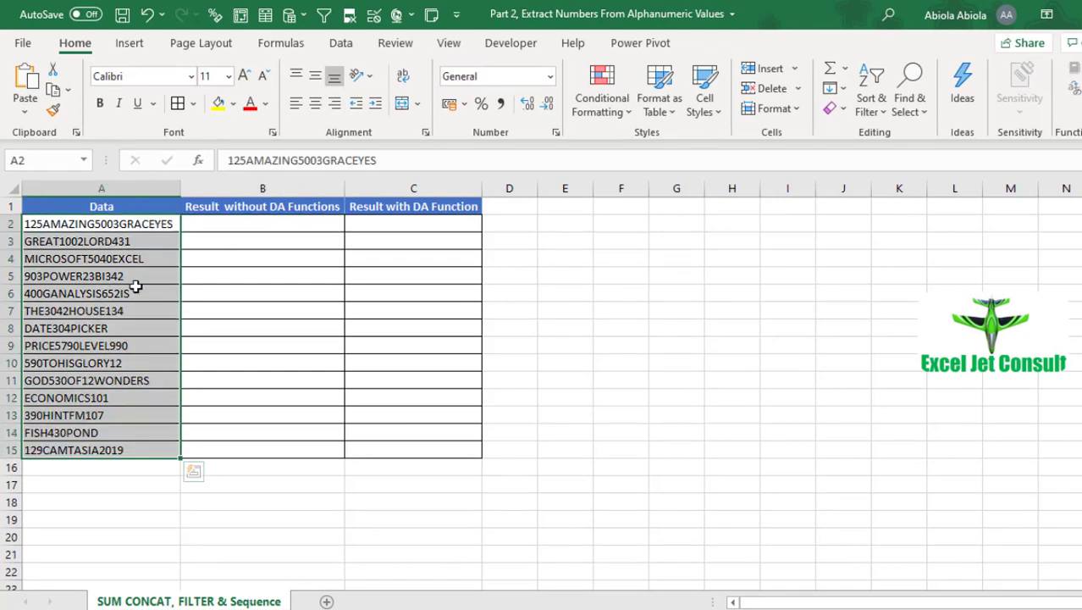
{"action": "left_click", "coordinate": [101, 225]}
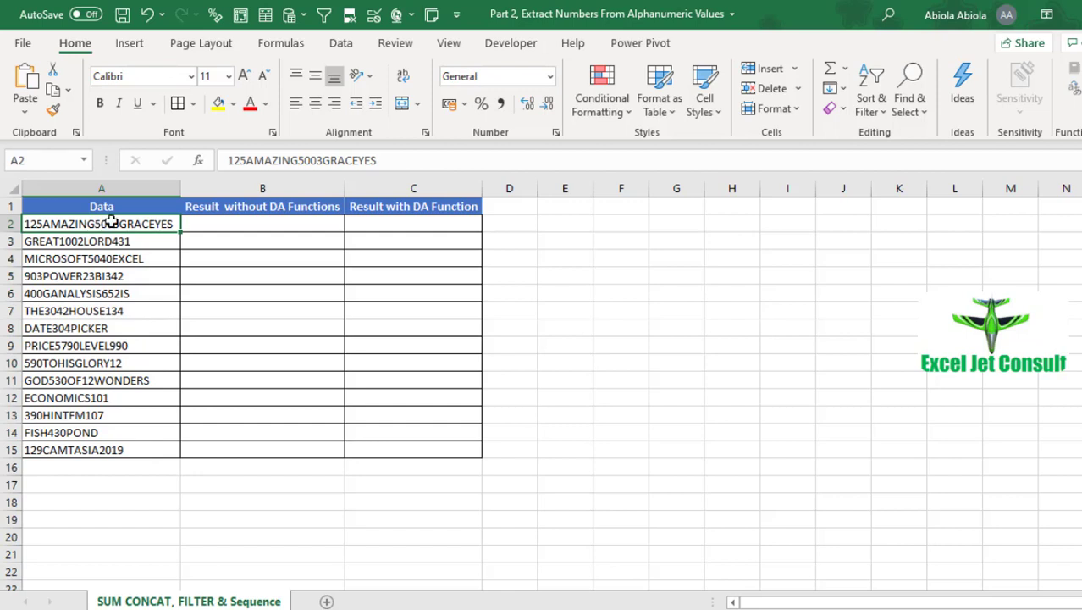
Step: Start the formula =LEN(A2) in cell B2, preview its evaluated result, and restore the formula text
{"action": "left_click", "coordinate": [248, 225]}
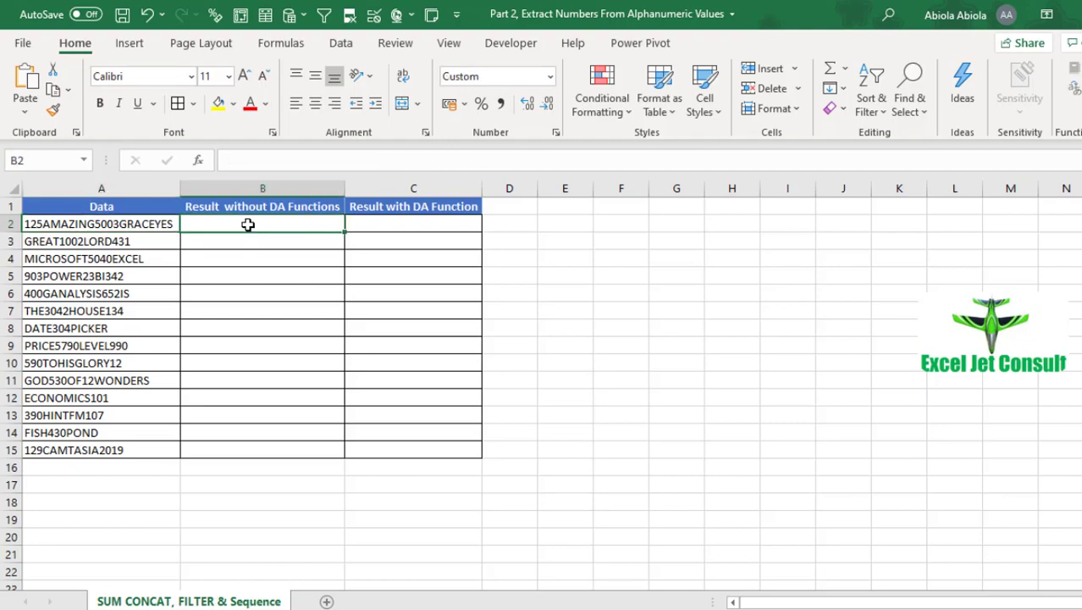
{"action": "type", "text": "=len("}
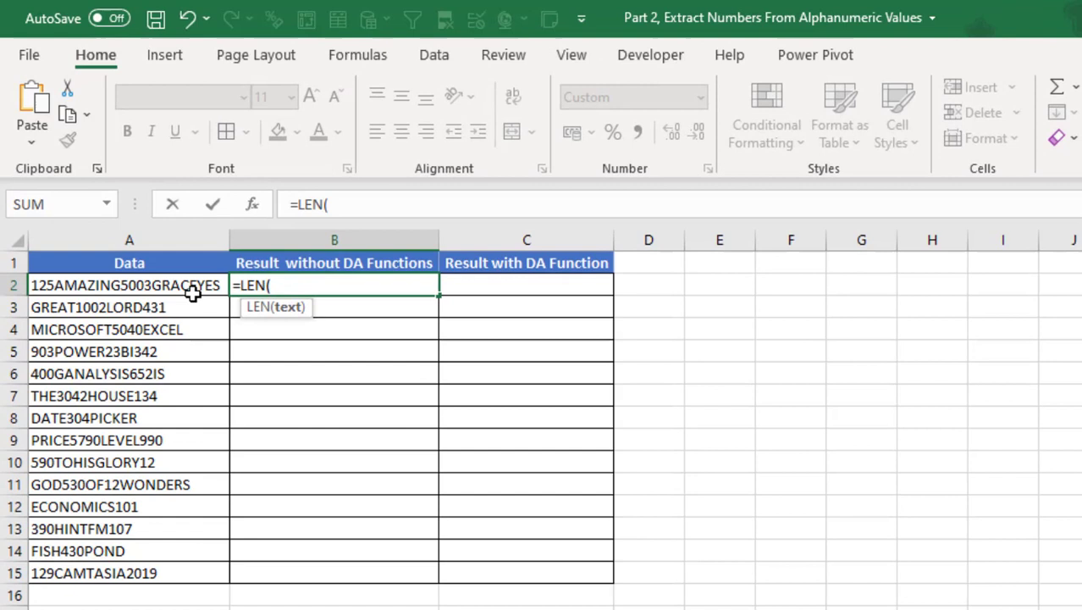
{"action": "left_click", "coordinate": [136, 246]}
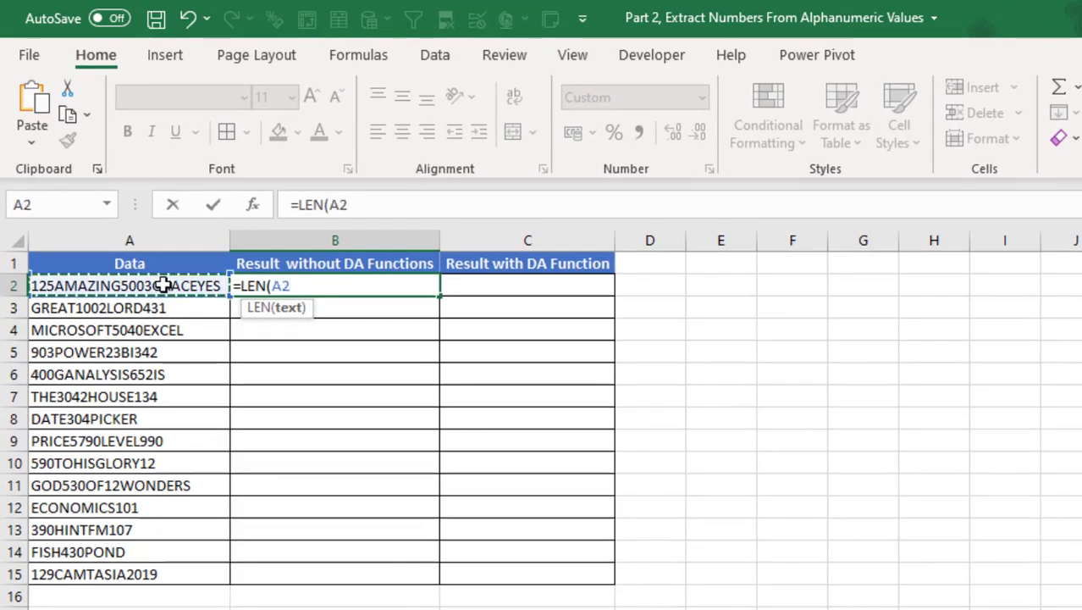
{"action": "type", "text": ")"}
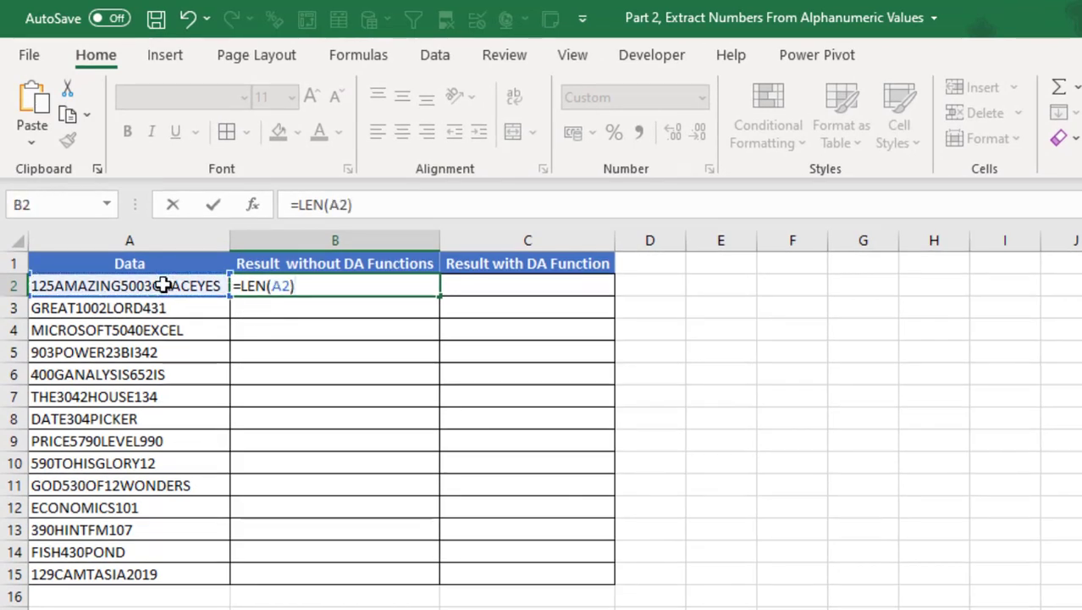
{"action": "key", "text": "F9"}
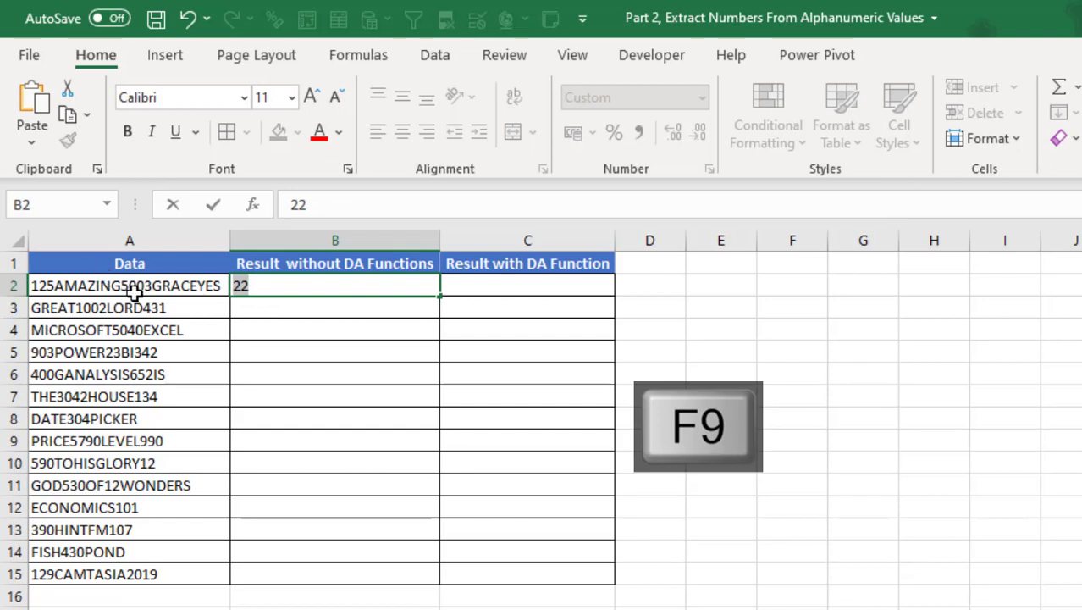
{"action": "key", "text": "ctrl+z"}
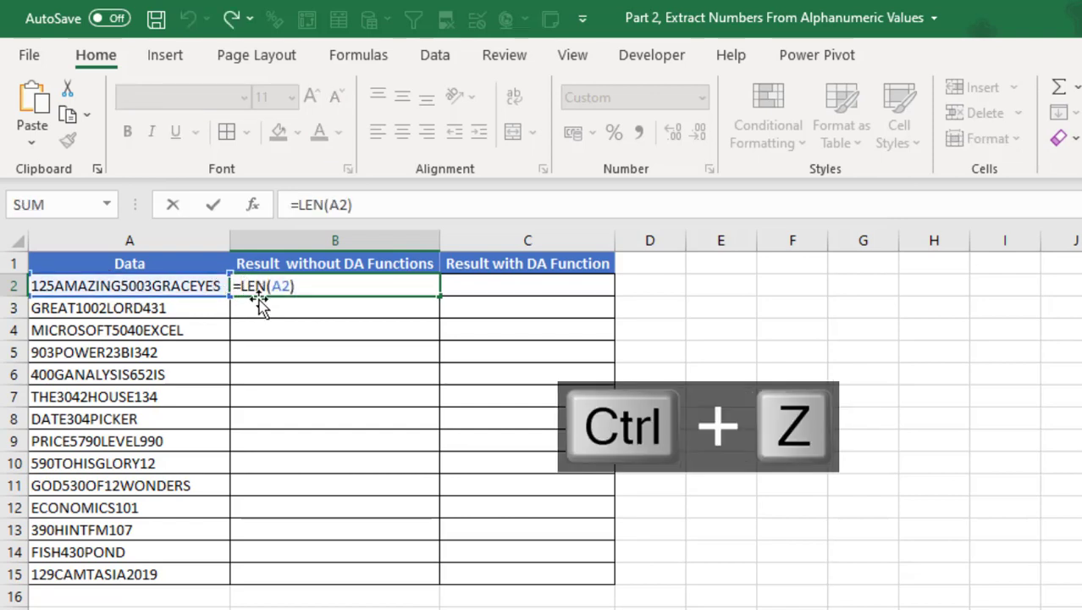
Step: Extend the B2 formula to =ROW(INDIRECT("1:"&LEN(A2))), preview the evaluated array, and revert to the formula
{"action": "type", "text": "row"}
{"action": "key", "text": "Tab"}
{"action": "type", "text": "i"}
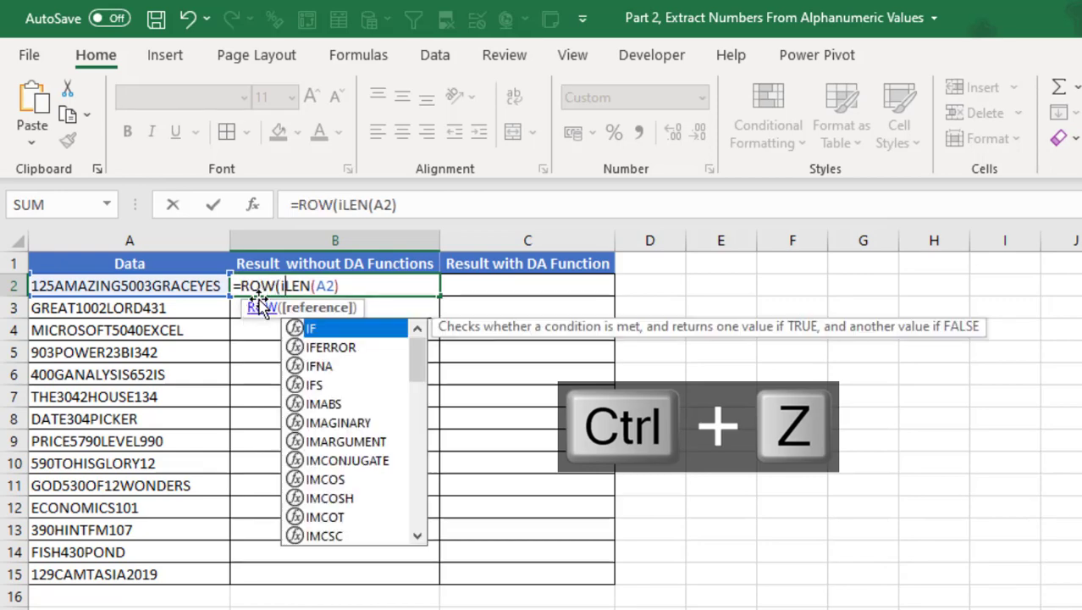
{"action": "type", "text": "n"}
{"action": "key", "text": "Down"}
{"action": "key", "text": "Tab"}
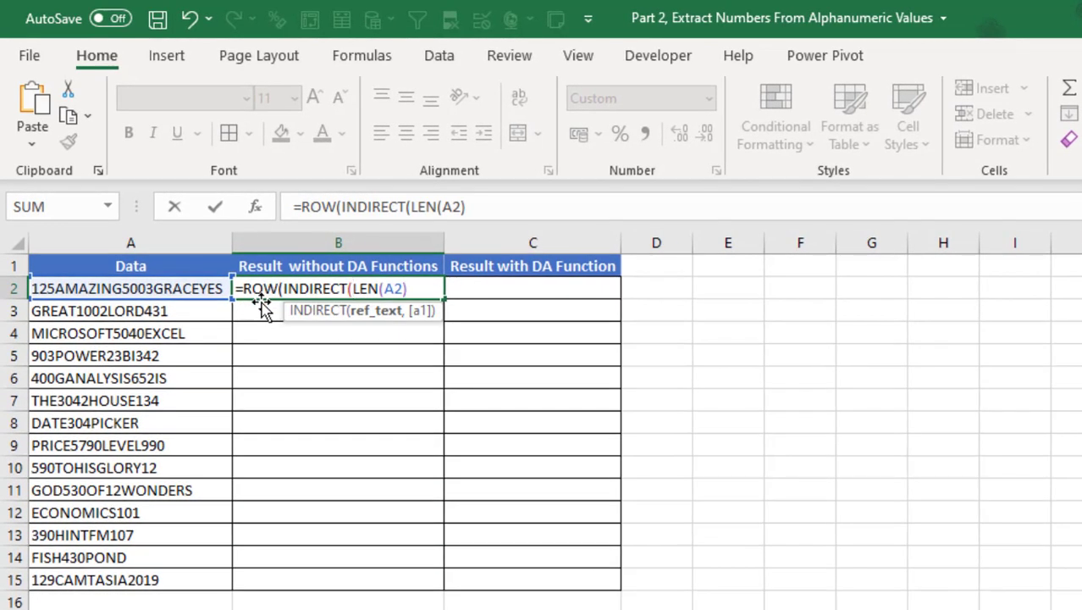
{"action": "type", "text": "\"1:\""}
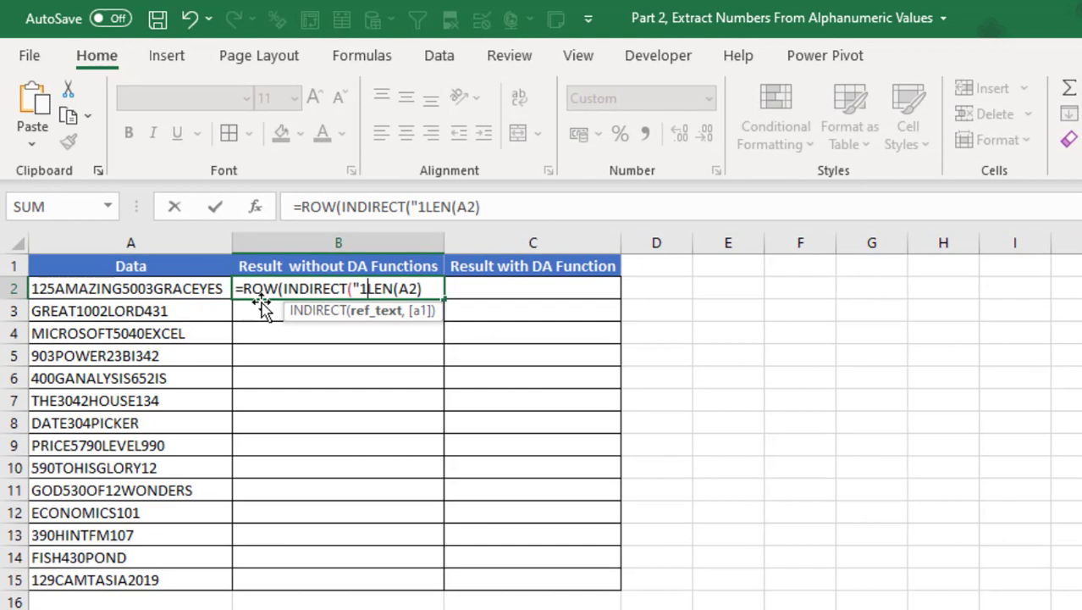
{"action": "type", "text": "&LEN(A2"}
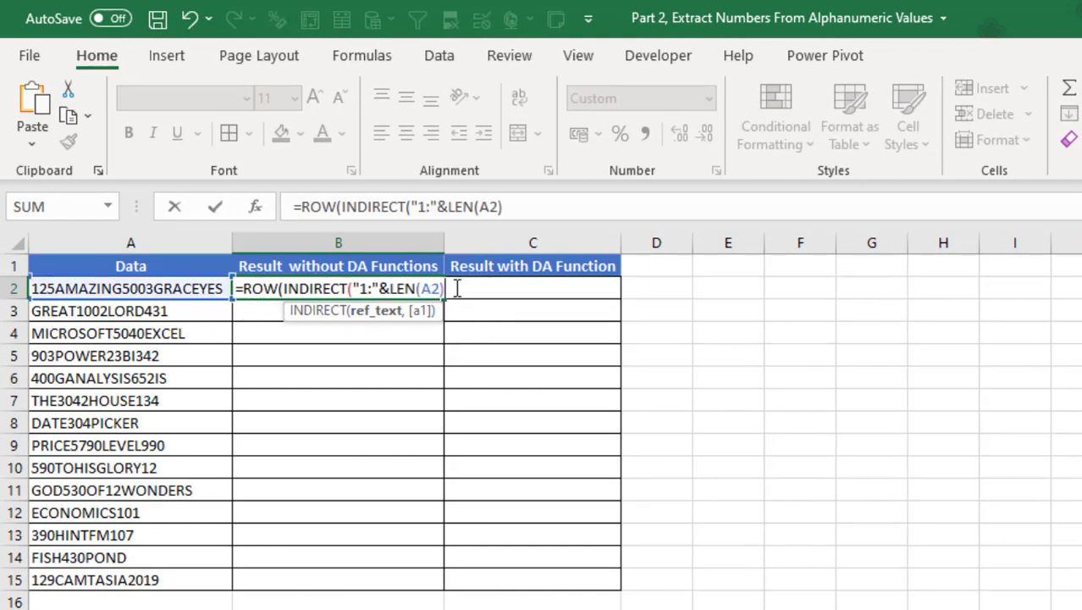
{"action": "type", "text": "))"}
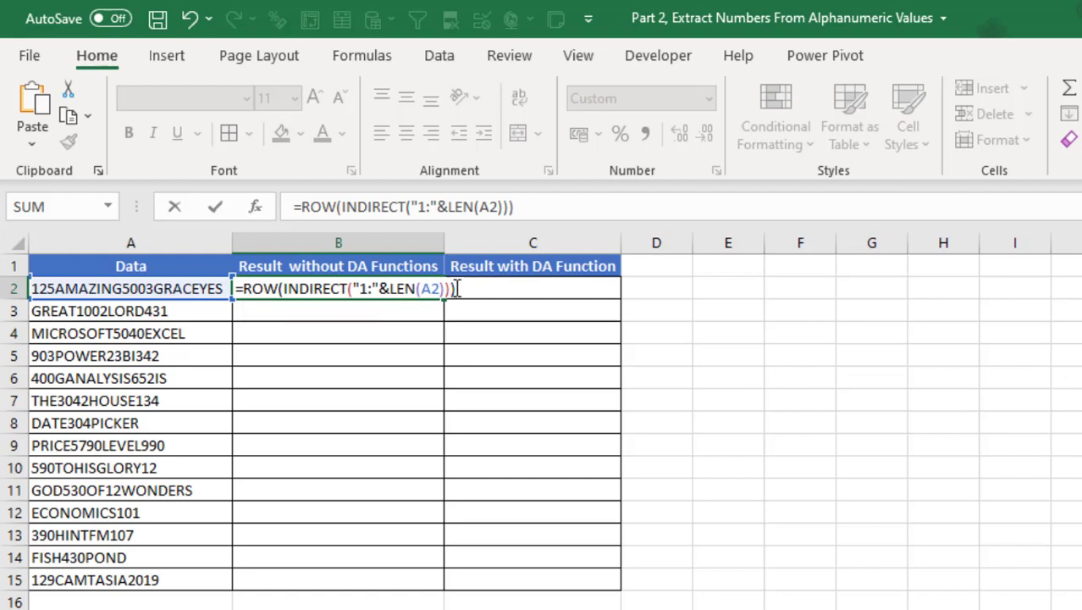
{"action": "key", "text": "F9"}
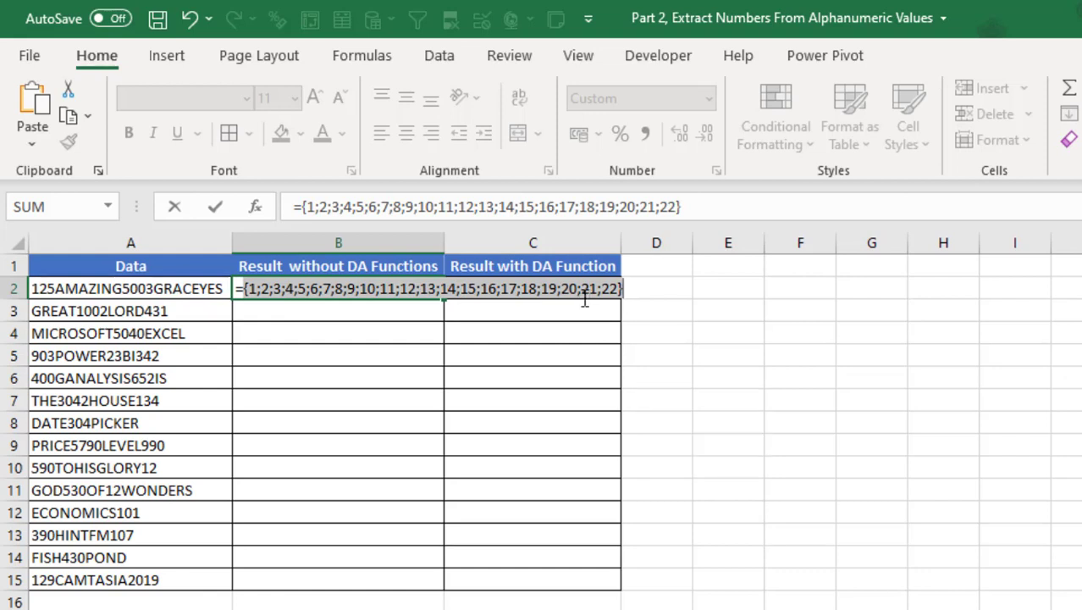
{"action": "key", "text": "ctrl+z"}
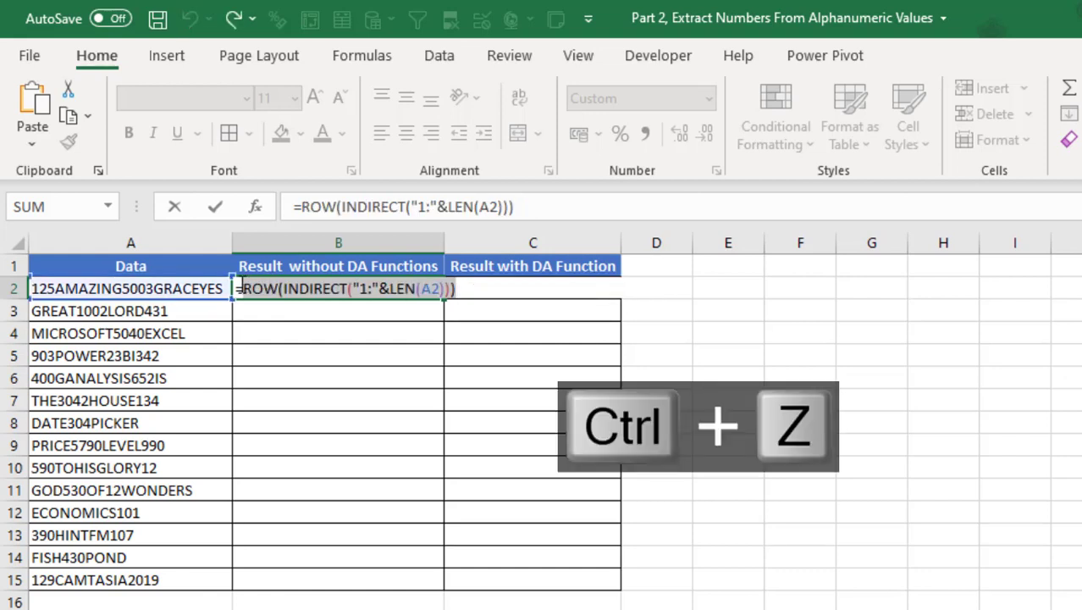
Step: Wrap the B2 formula in MID as =MID(A2,ROW(INDIRECT("1:"&LEN(A2))),1), preview the evaluated characters, and revert to the formula
{"action": "left_click", "coordinate": [240, 288]}
{"action": "type", "text": "mi"}
{"action": "key", "text": "Tab"}
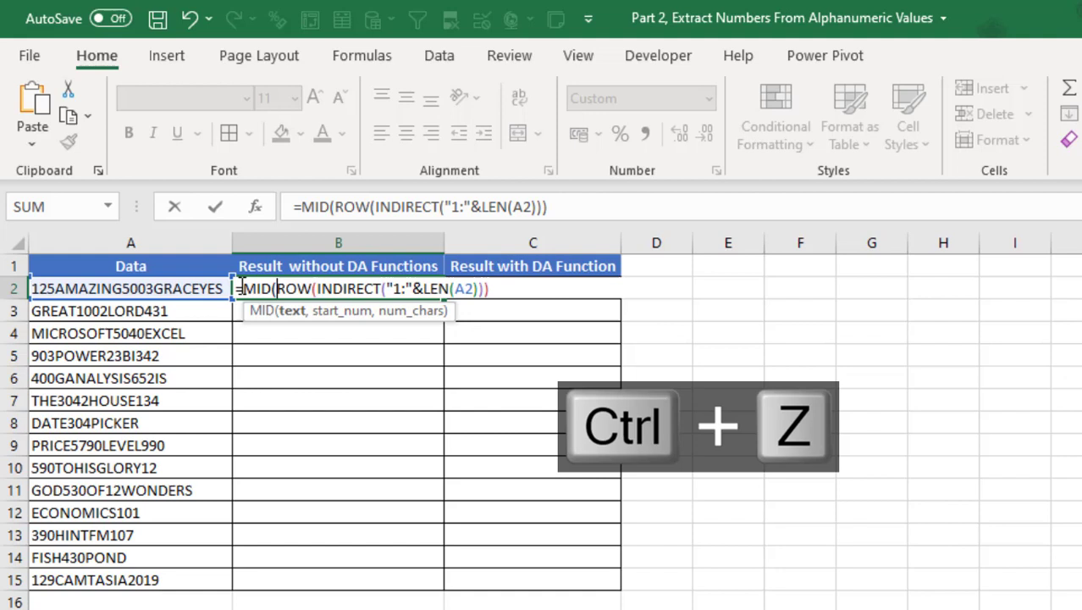
{"action": "left_click", "coordinate": [185, 288]}
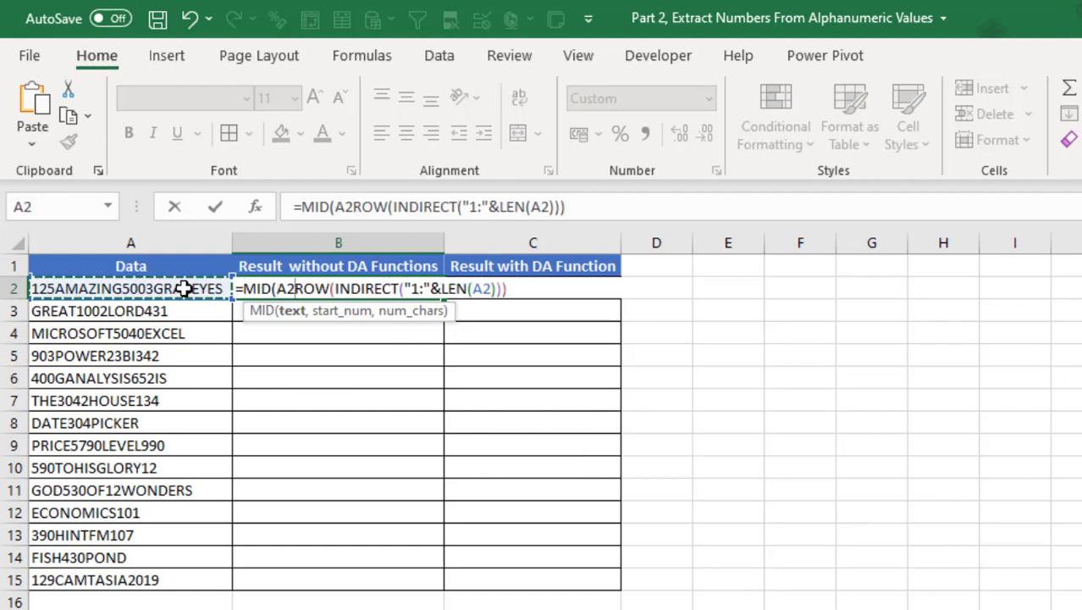
{"action": "type", "text": ","}
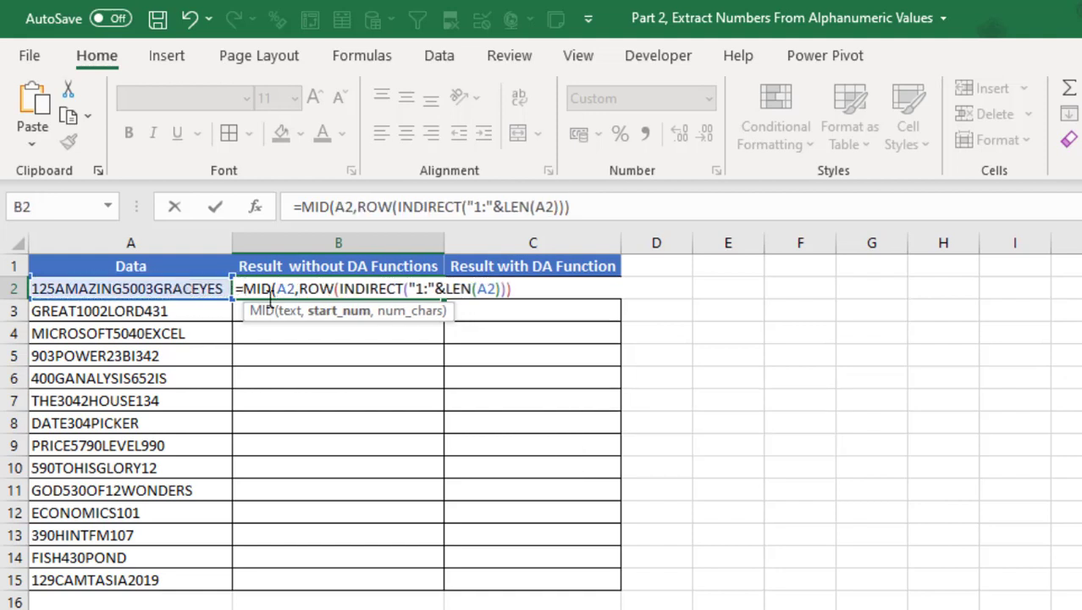
{"action": "left_click", "coordinate": [328, 313]}
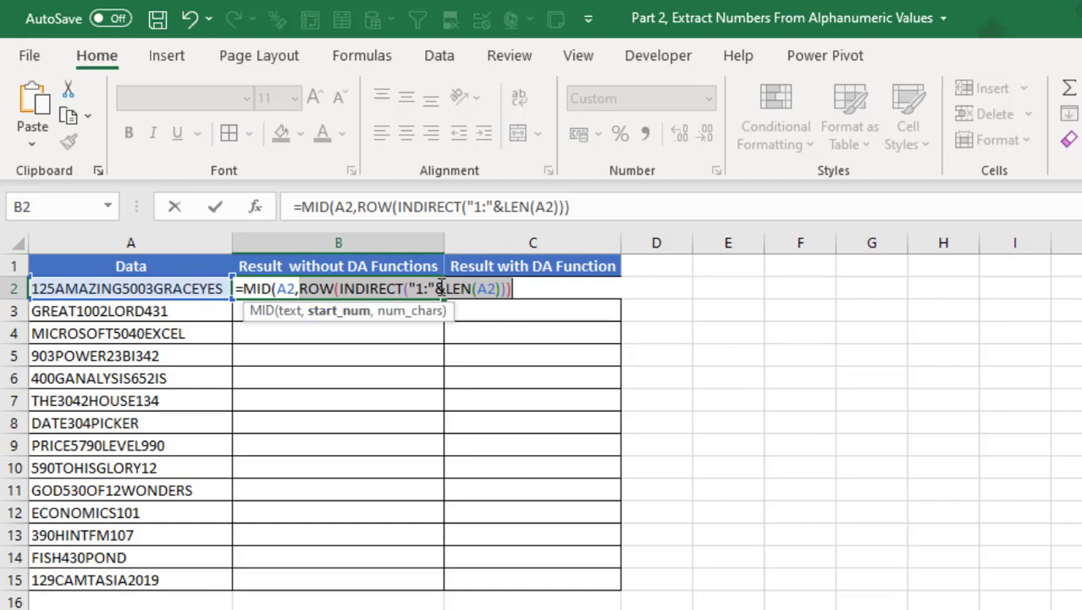
{"action": "key", "text": "ctrl+c"}
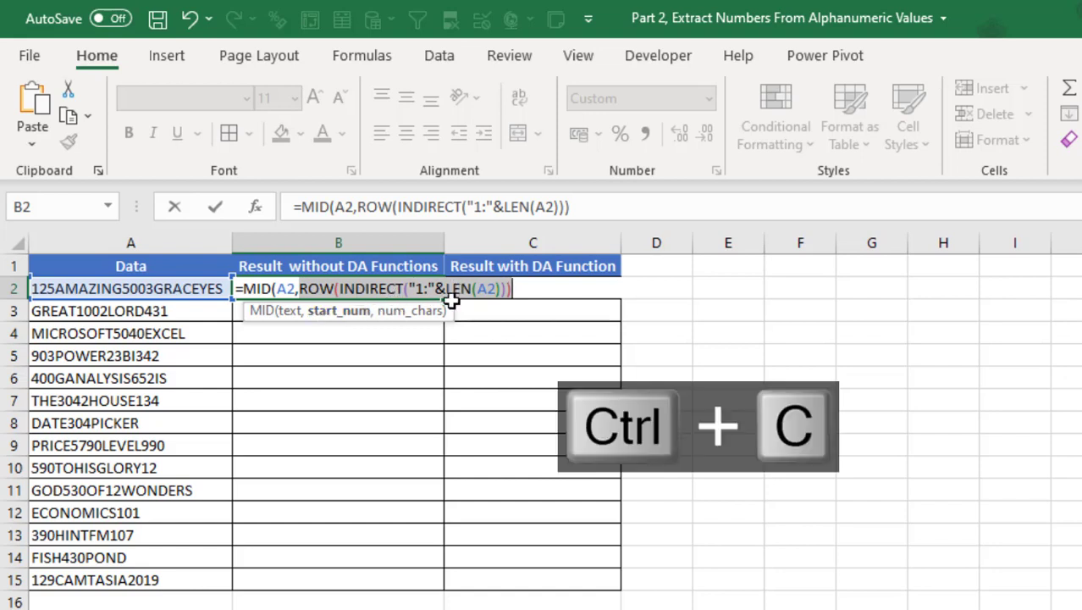
{"action": "left_click", "coordinate": [525, 289]}
{"action": "type", "text": ","}
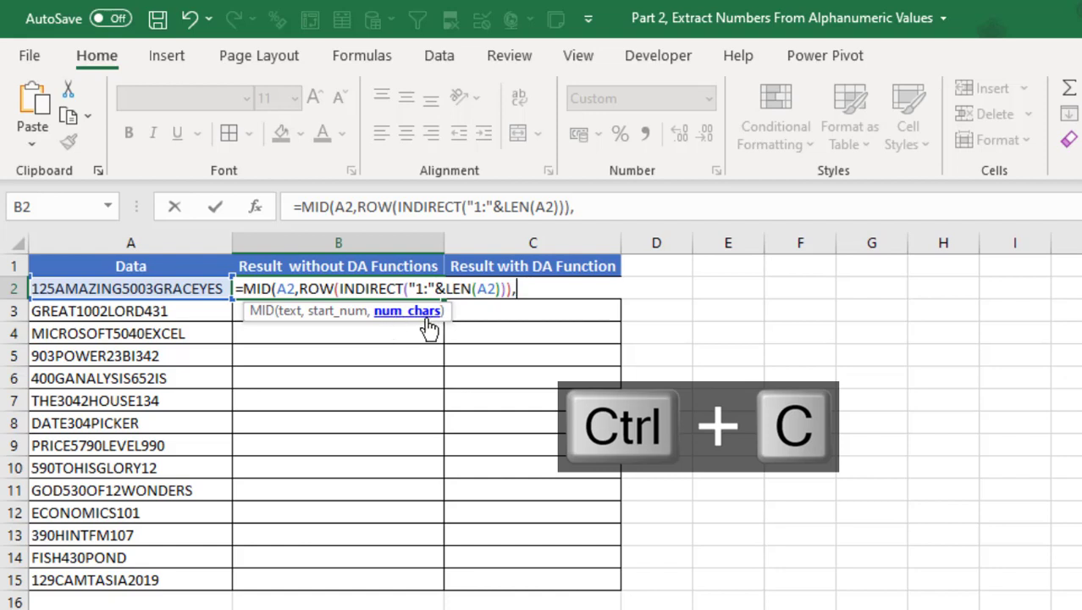
{"action": "type", "text": "1)"}
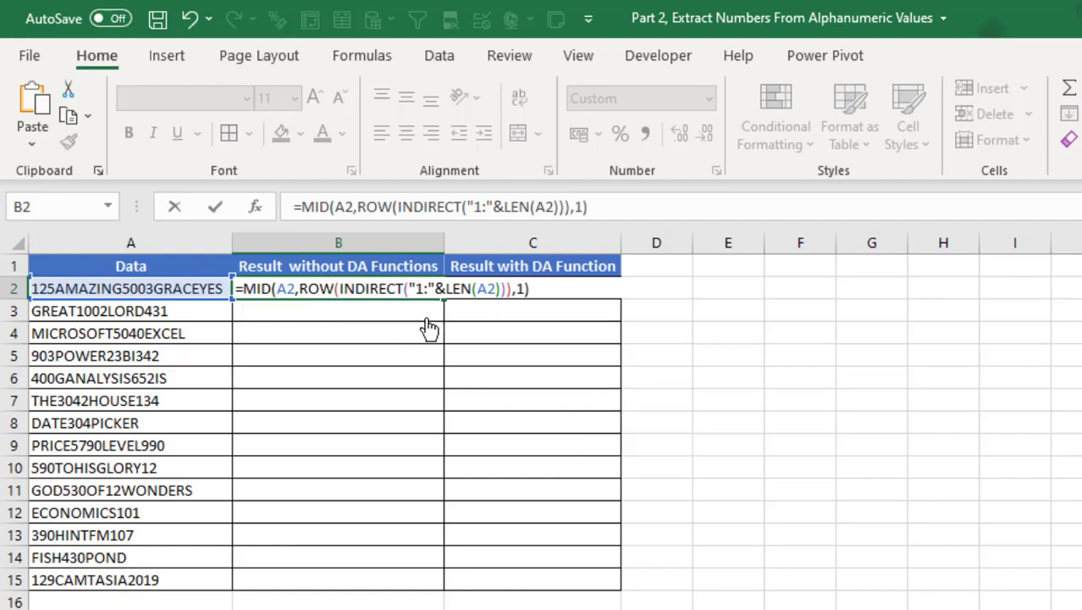
{"action": "key", "text": "F9"}
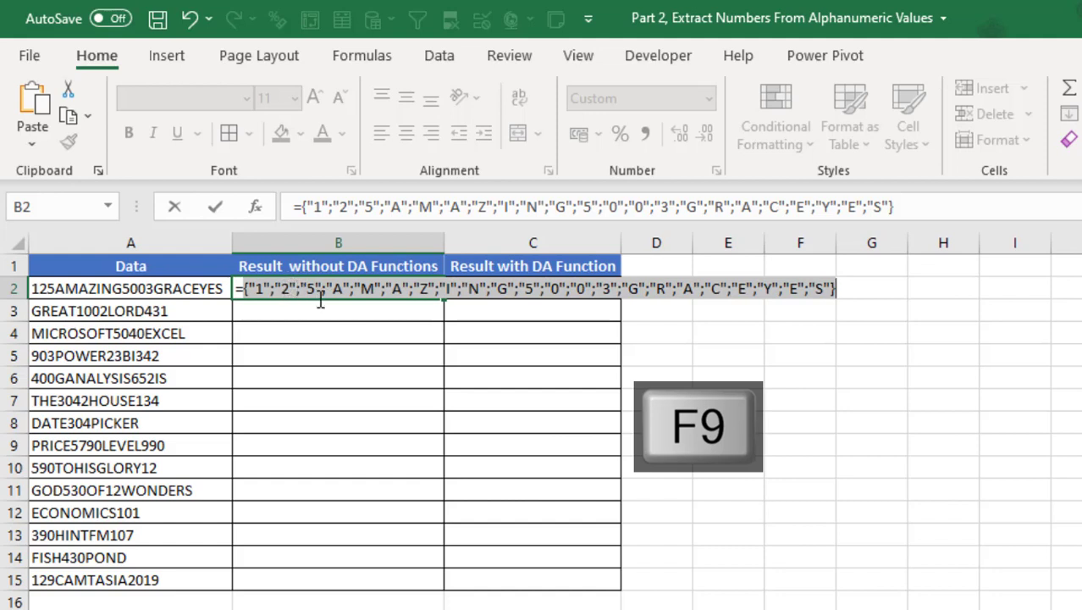
{"action": "key", "text": "ctrl+z"}
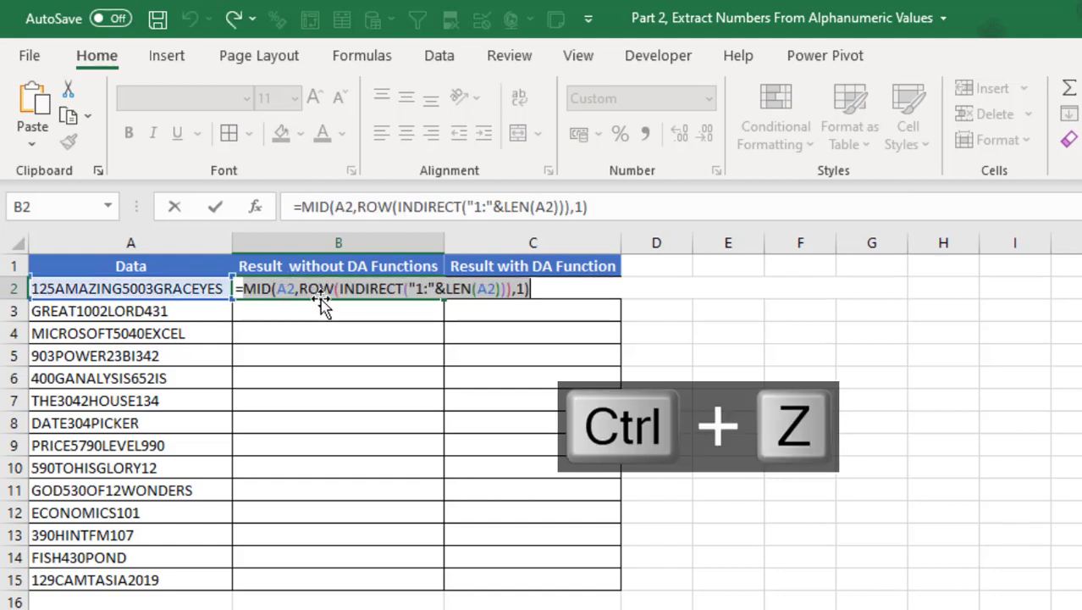
Step: Wrap the B2 formula in ISNUMBER with 1+ before MID, preview the evaluated TRUE/FALSE array, and restore the formula text
{"action": "left_click", "coordinate": [243, 289]}
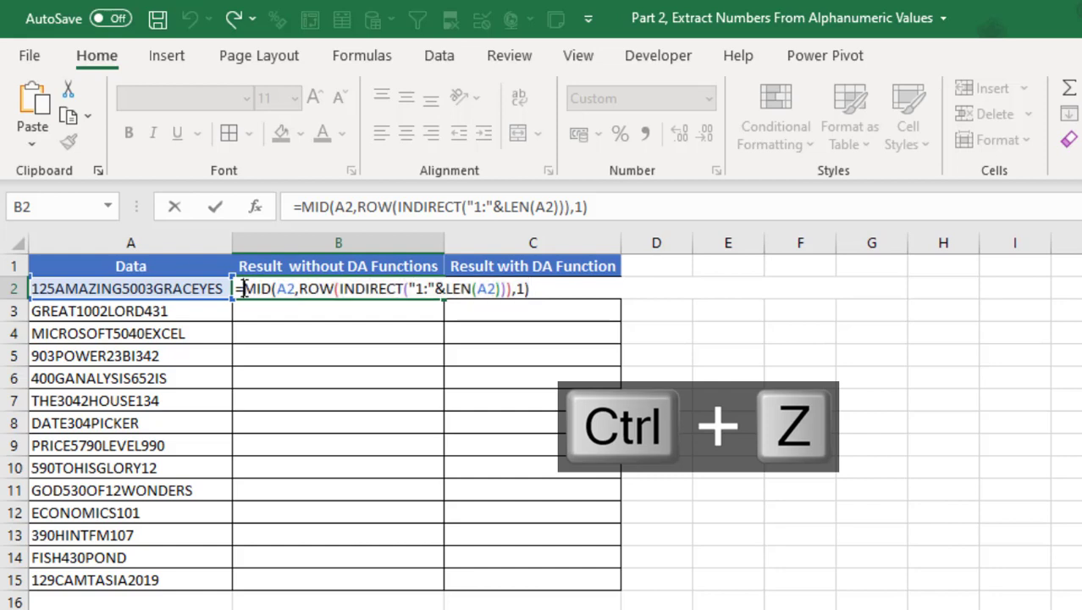
{"action": "type", "text": "isnu"}
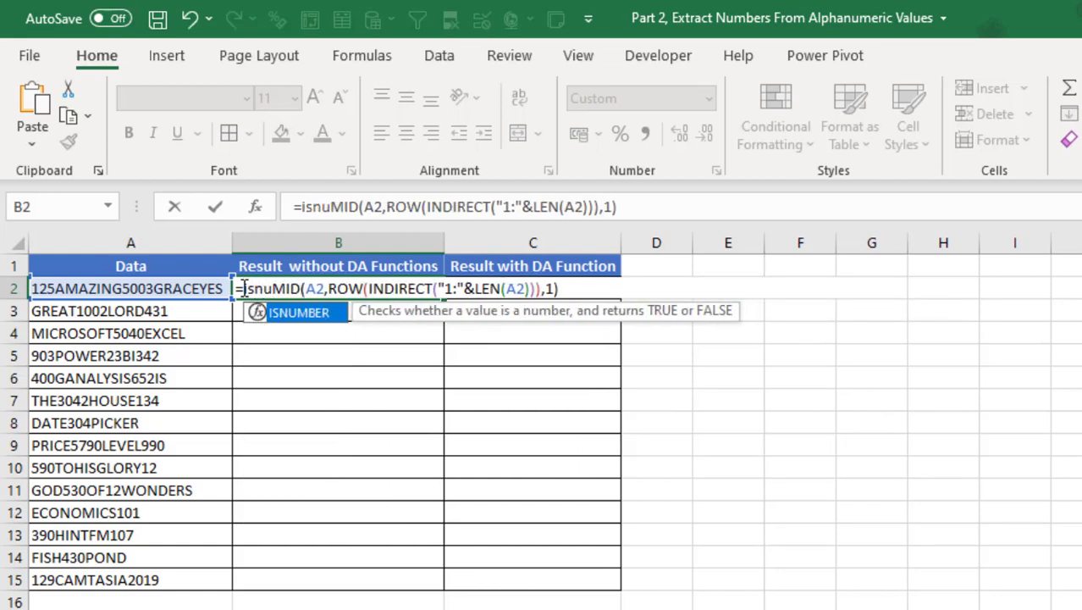
{"action": "key", "text": "Tab"}
{"action": "type", "text": "1+"}
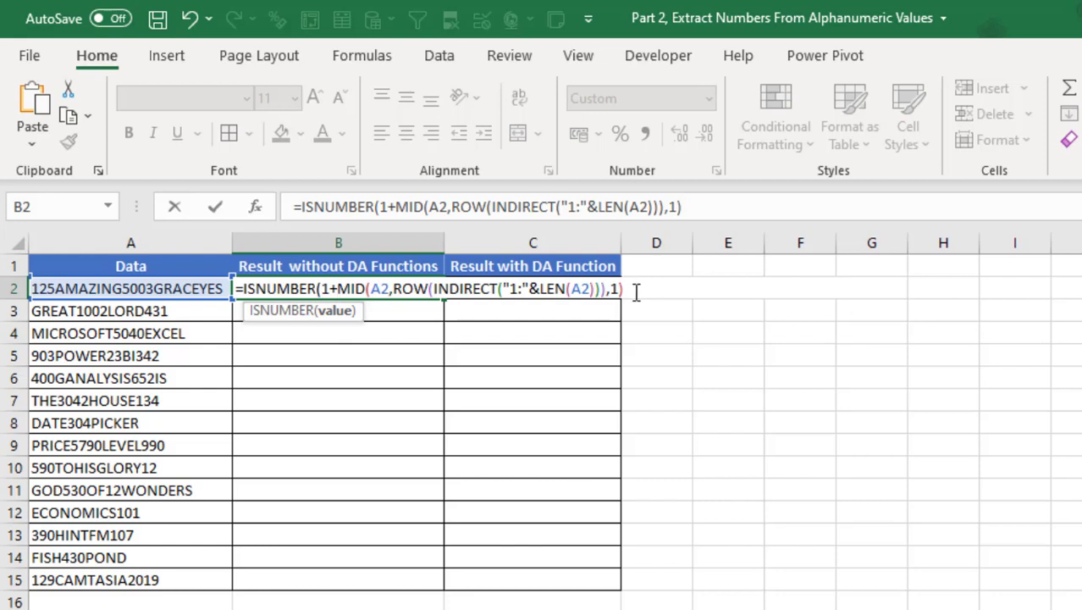
{"action": "type", "text": ")"}
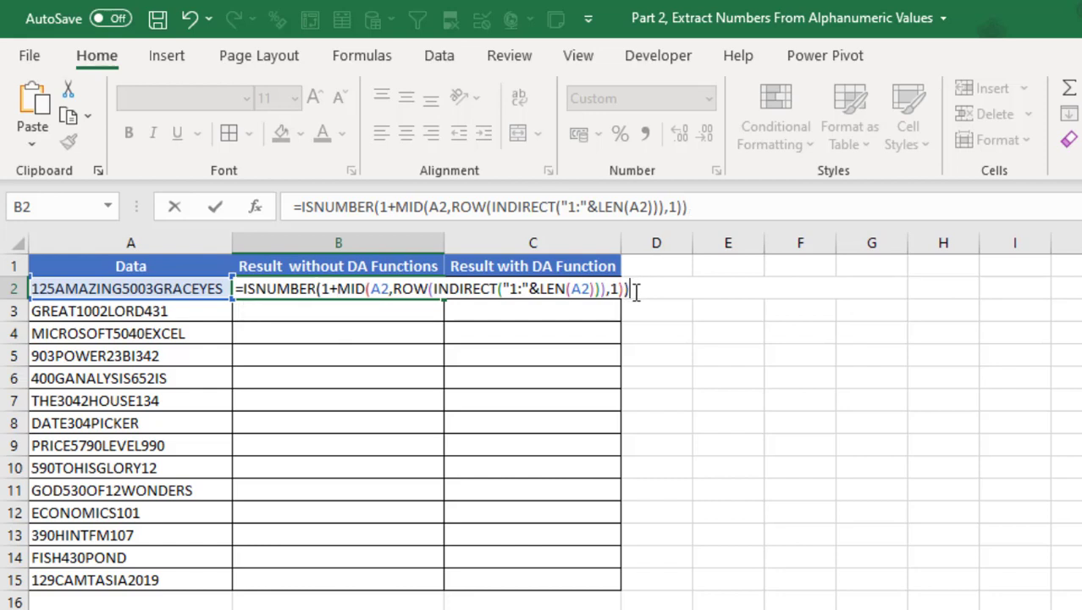
{"action": "key", "text": "F9"}
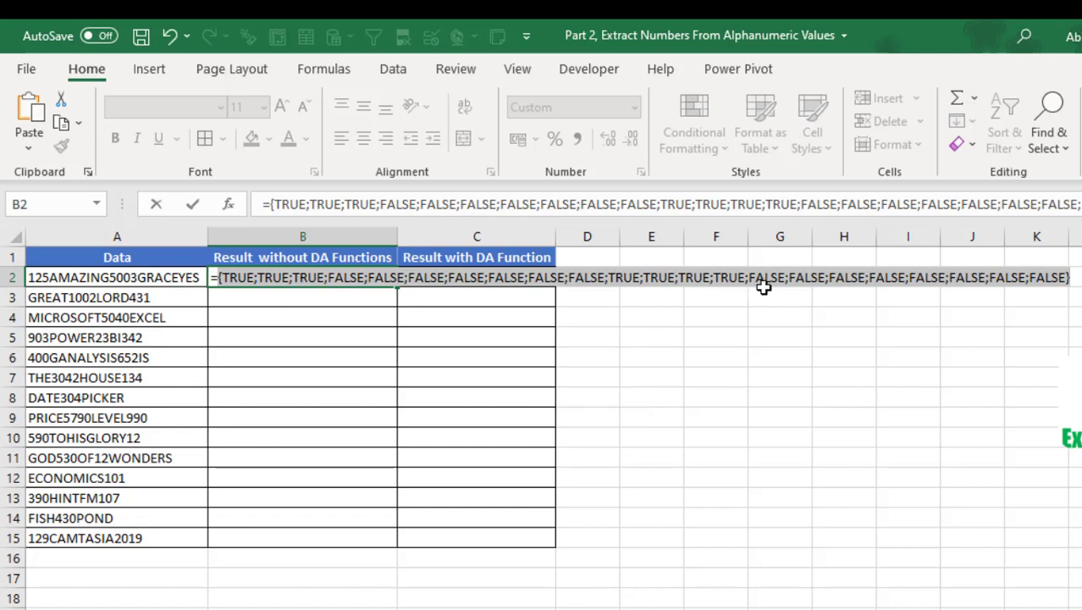
{"action": "key", "text": "ctrl+z"}
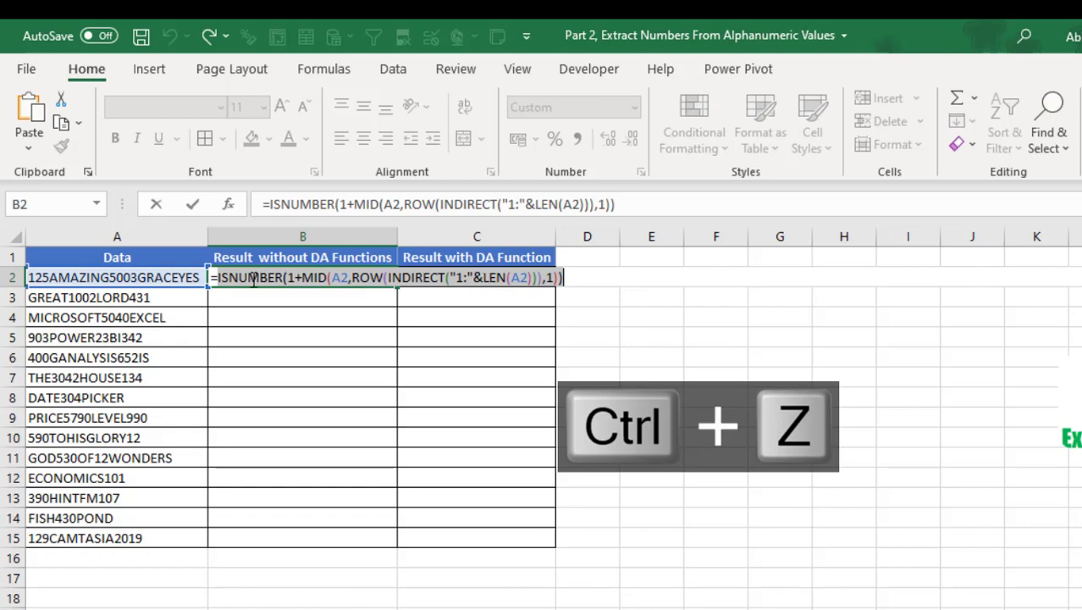
{"action": "left_click", "coordinate": [218, 280]}
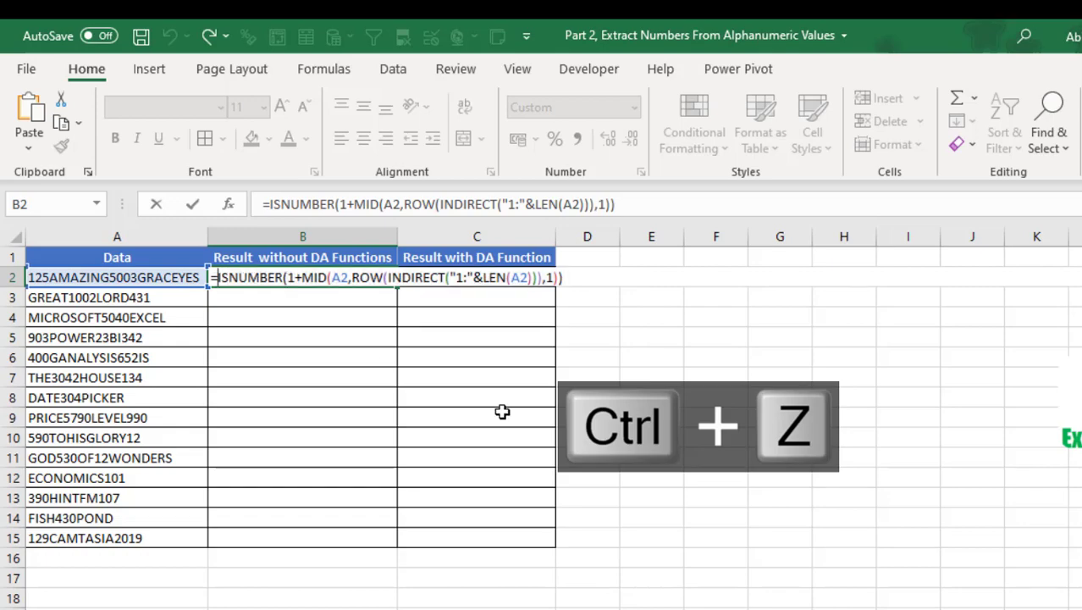
Step: Wrap the B2 formula in IF, with MID(A2,ROW(INDIRECT("1:"&LEN(A2))),1) as the value if true
{"action": "type", "text": "IF("}
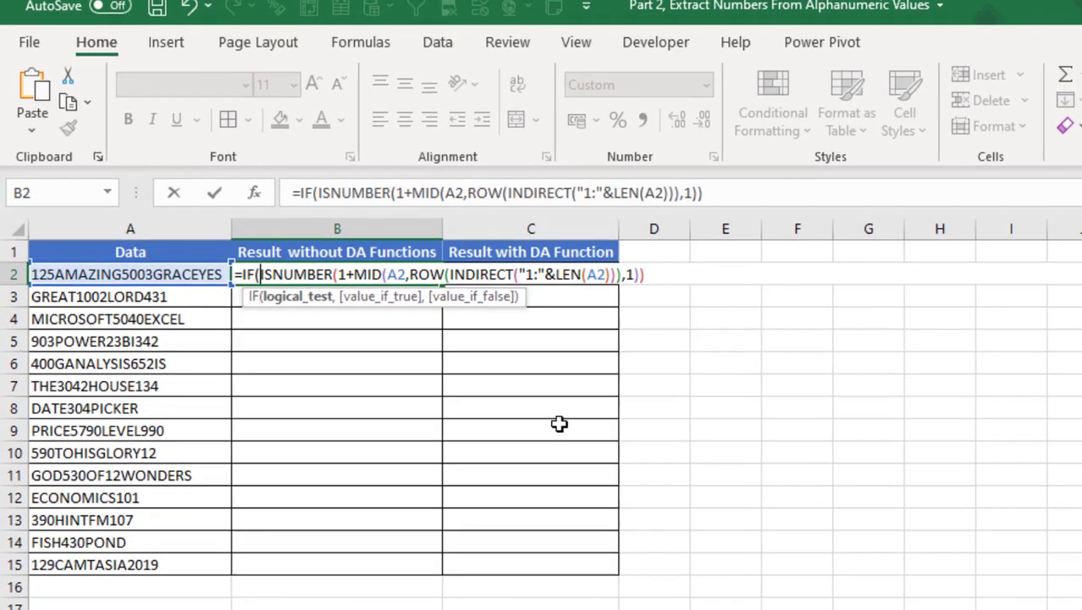
{"action": "key", "text": "shift+End"}
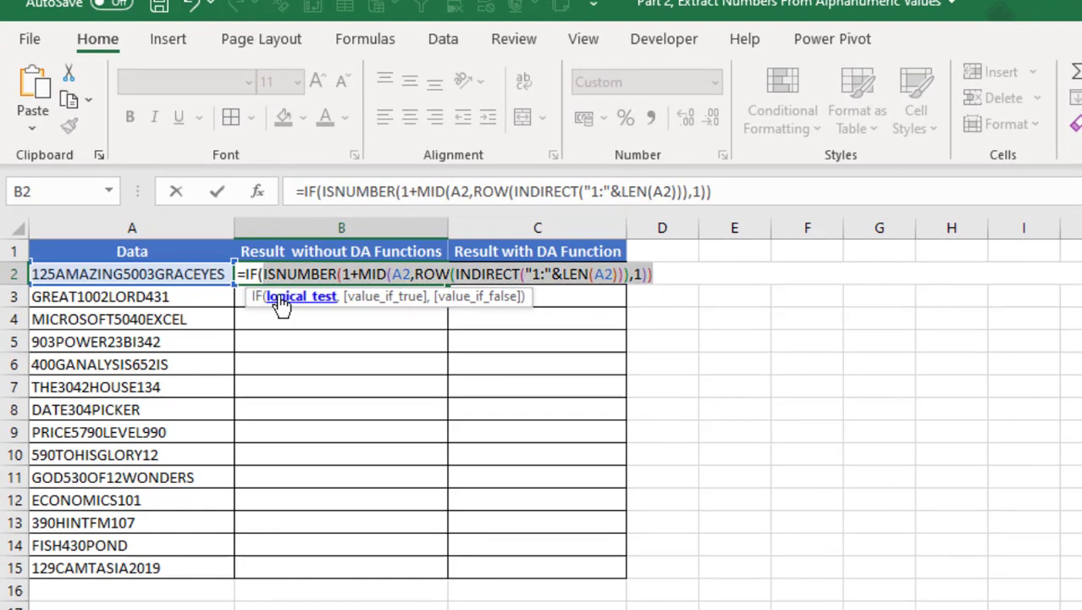
{"action": "key", "text": "Right"}
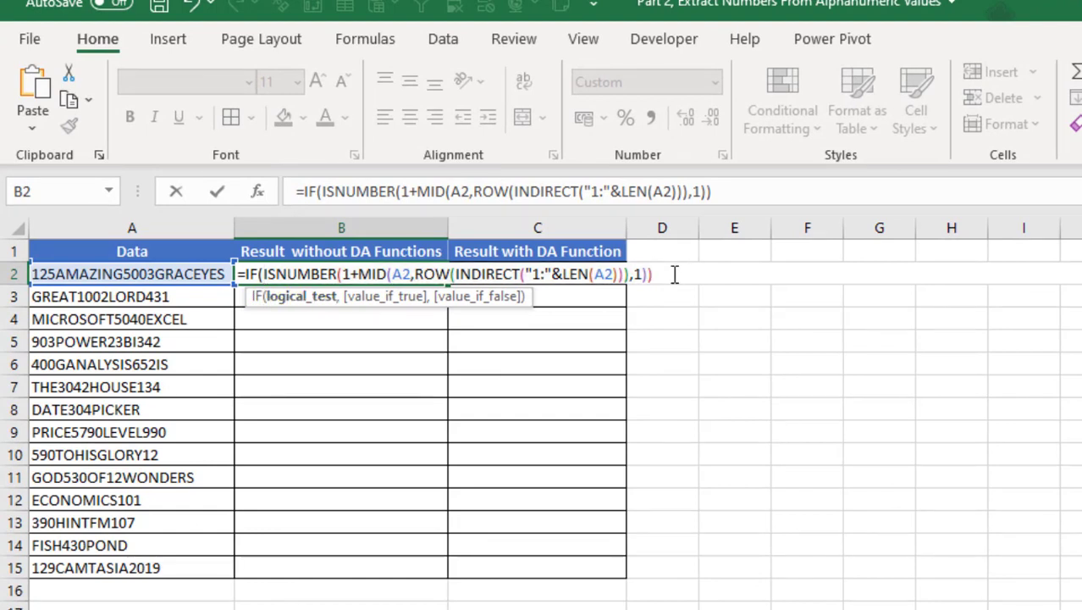
{"action": "type", "text": ",mid("}
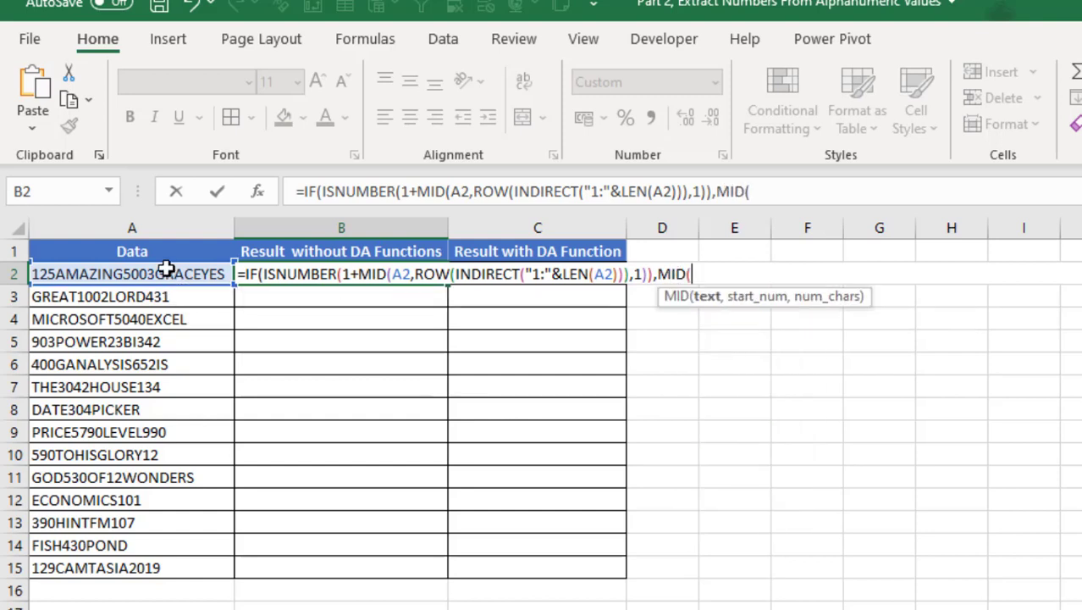
{"action": "left_click", "coordinate": [162, 274]}
{"action": "type", "text": ","}
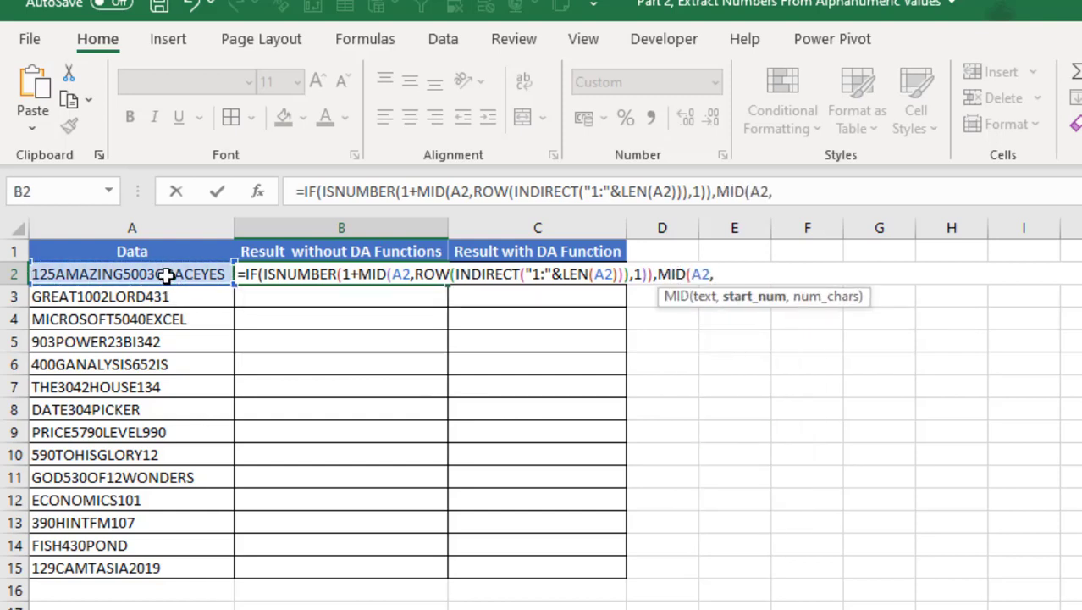
{"action": "key", "text": "ctrl+v"}
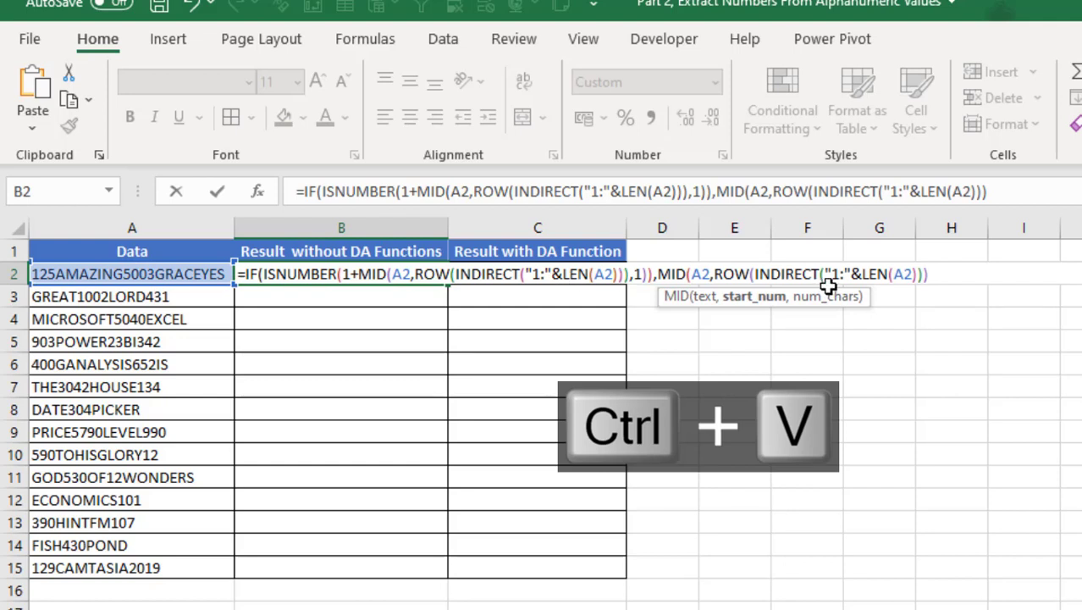
{"action": "type", "text": ","}
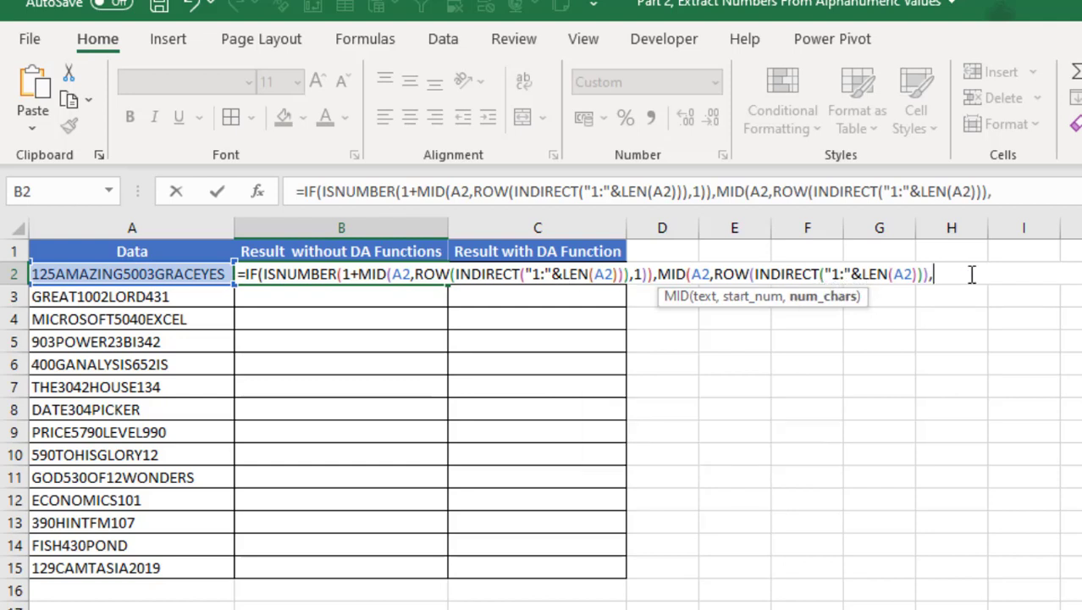
{"action": "type", "text": "1)"}
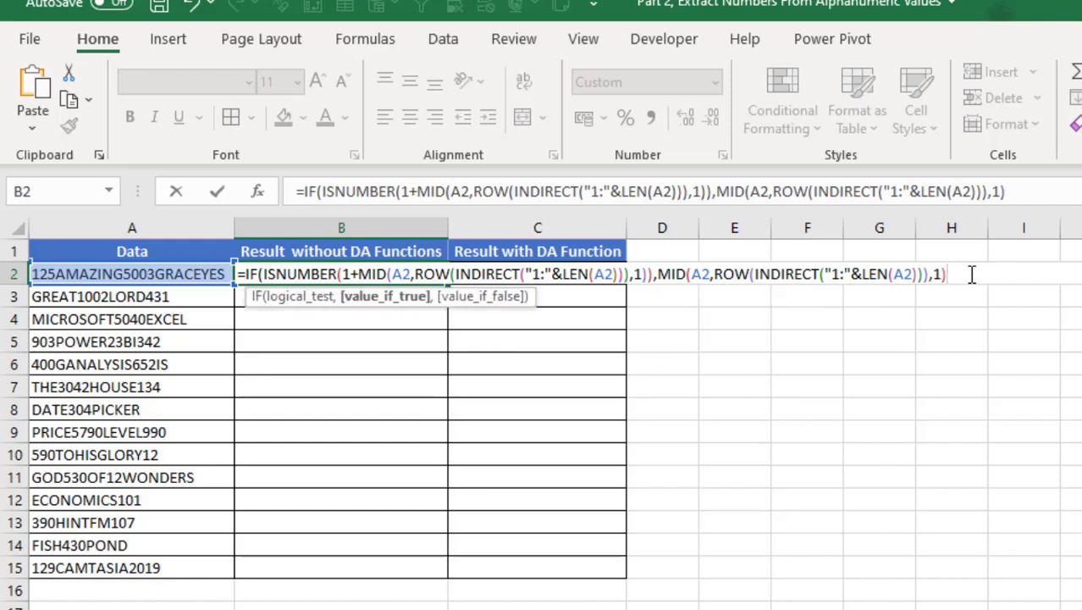
Step: Complete the IF in B2 with "" as the value if false, preview the evaluated array, and restore the formula text
{"action": "type", "text": ","}
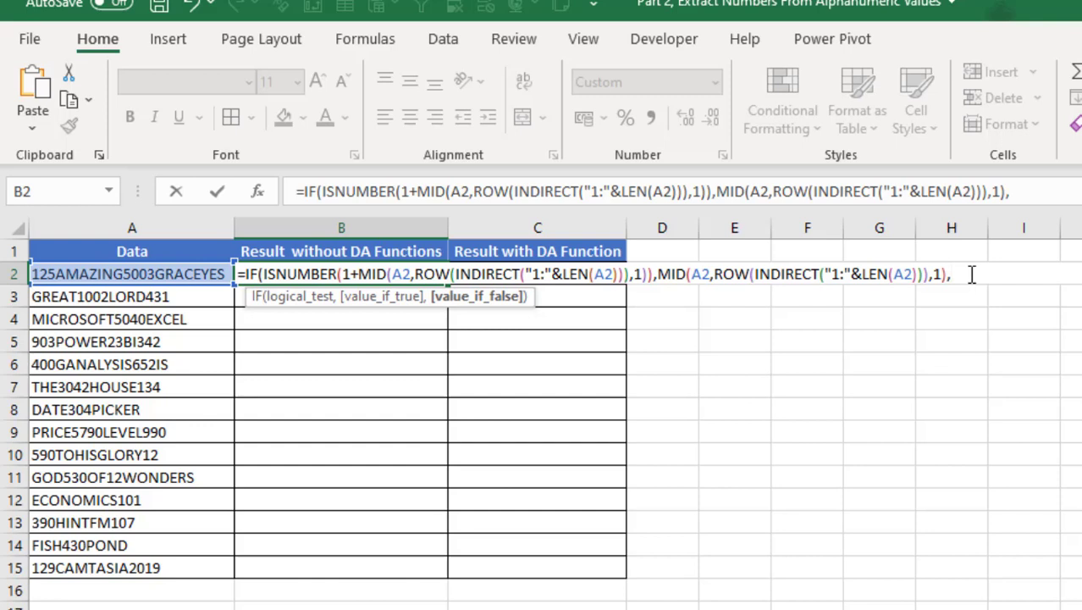
{"action": "type", "text": "\"\")"}
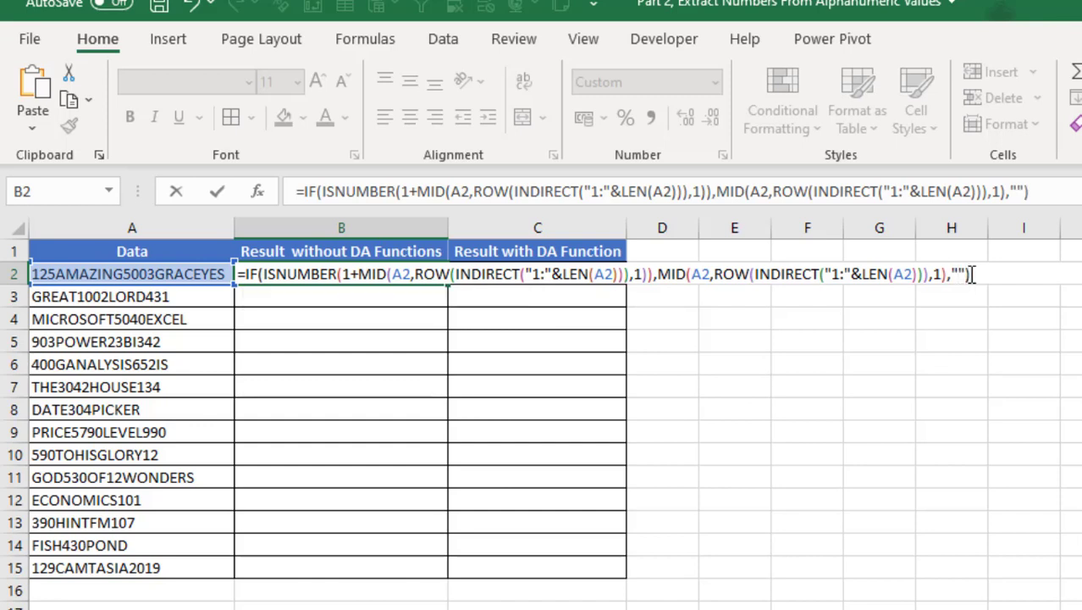
{"action": "key", "text": "F9"}
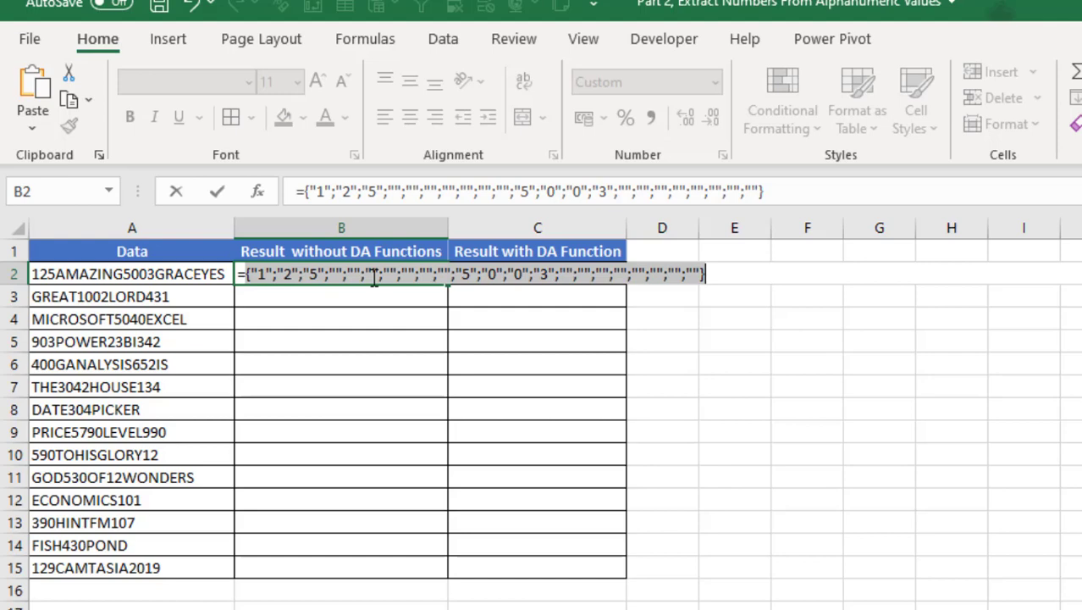
{"action": "key", "text": "ctrl+z"}
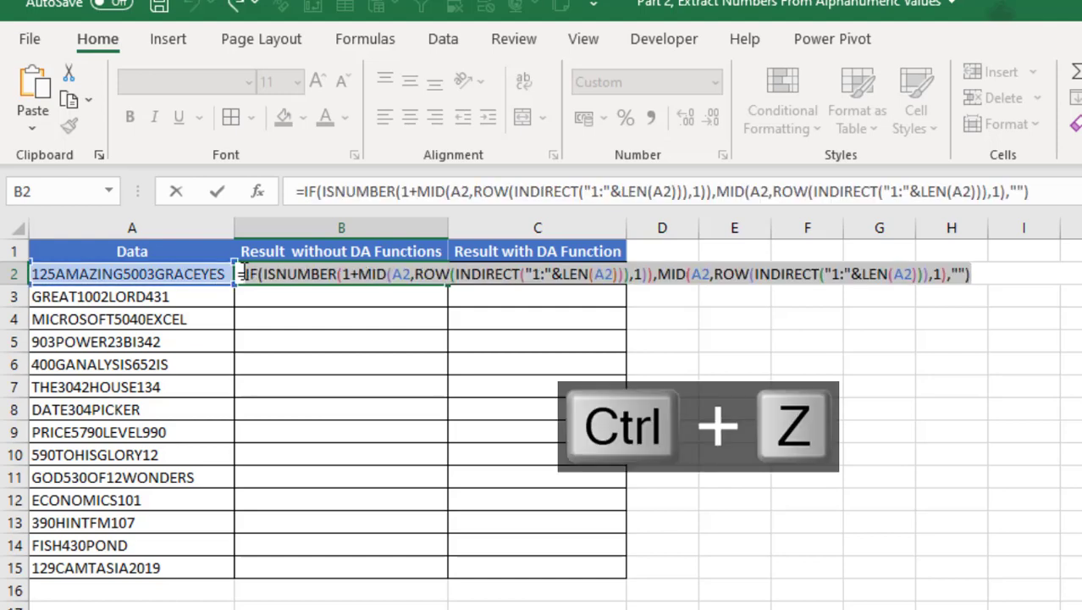
Step: Wrap the entire IF formula in B2 in CONCAT and commit it with B2 still selected
{"action": "left_click", "coordinate": [247, 274]}
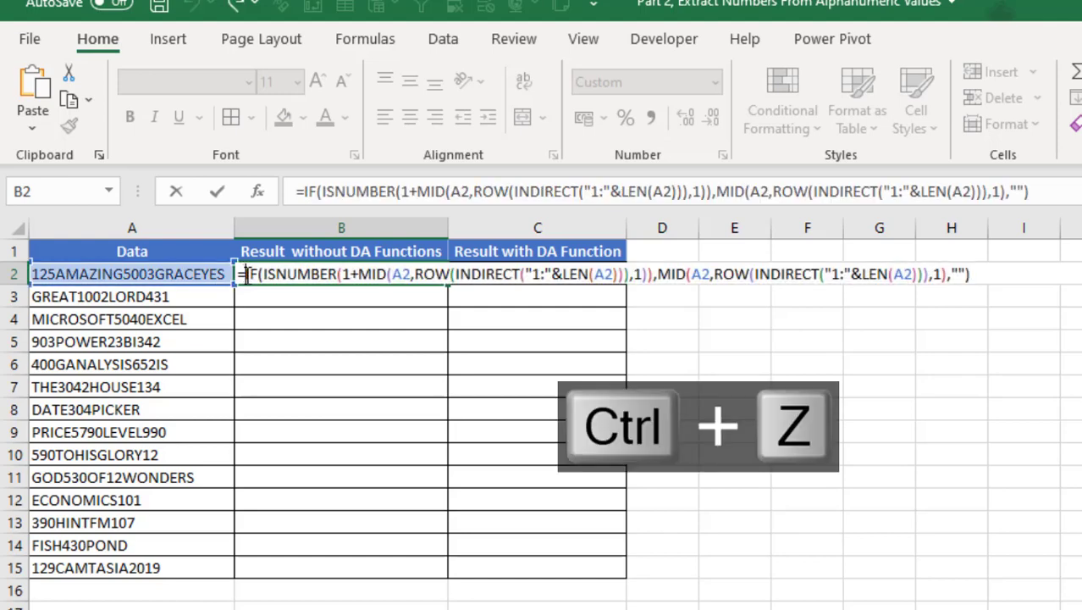
{"action": "type", "text": "con"}
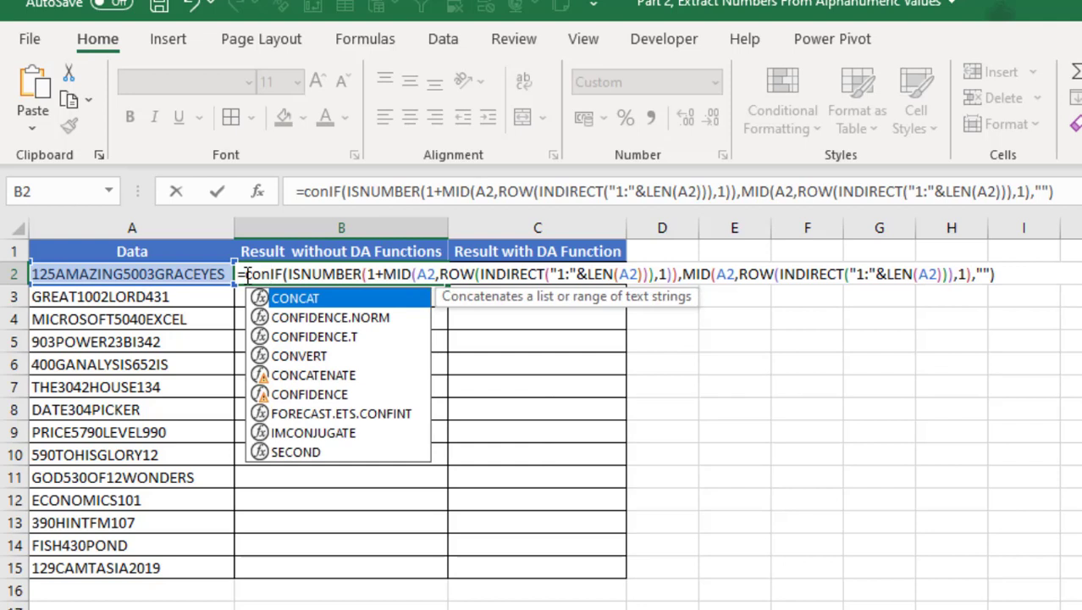
{"action": "key", "text": "Tab"}
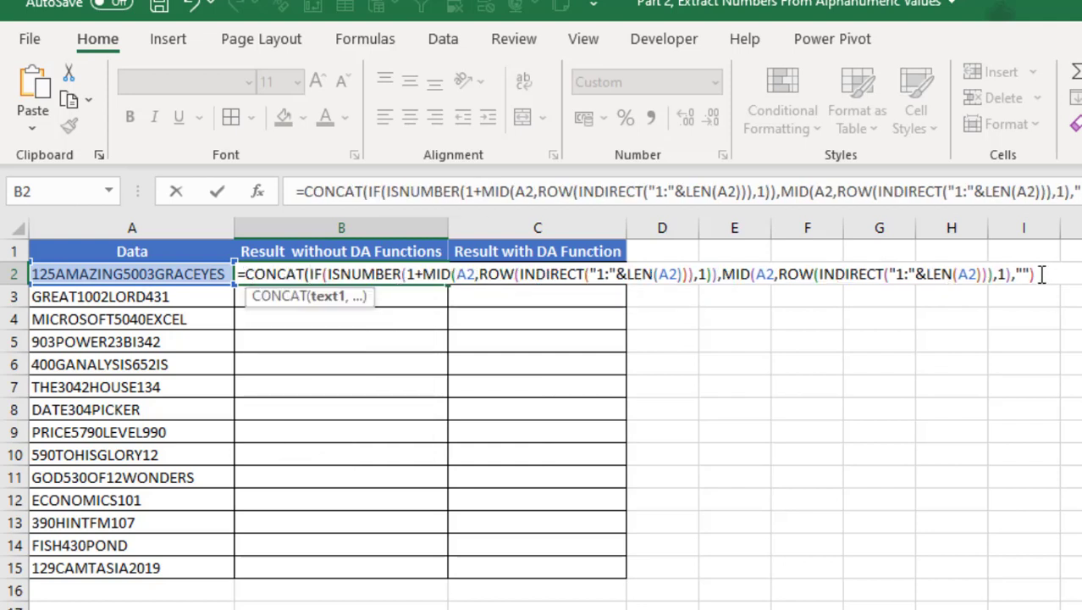
{"action": "type", "text": ")"}
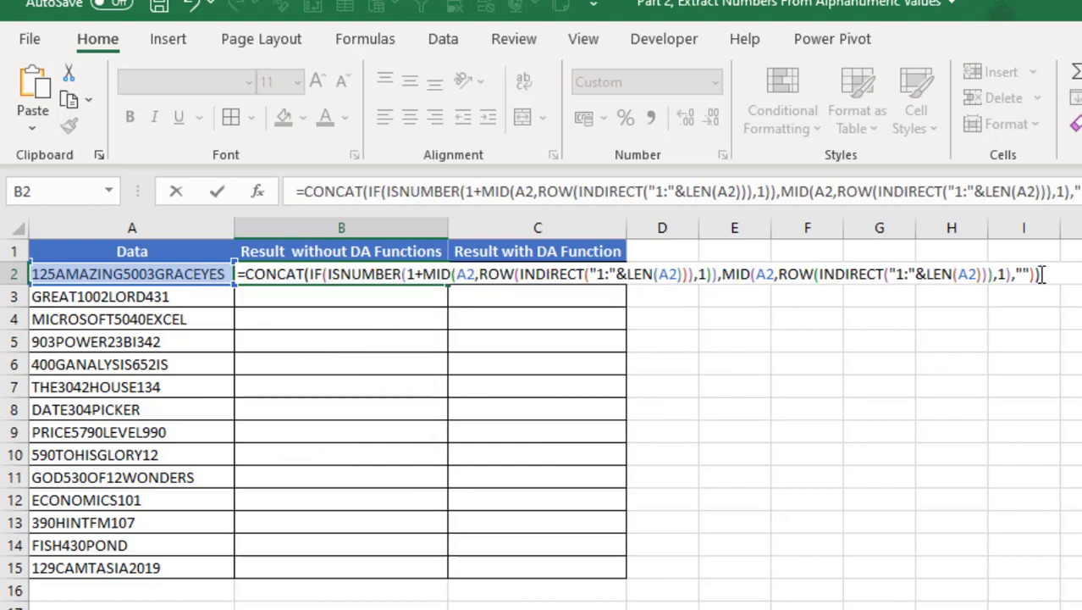
{"action": "key", "text": "ctrl+Return"}
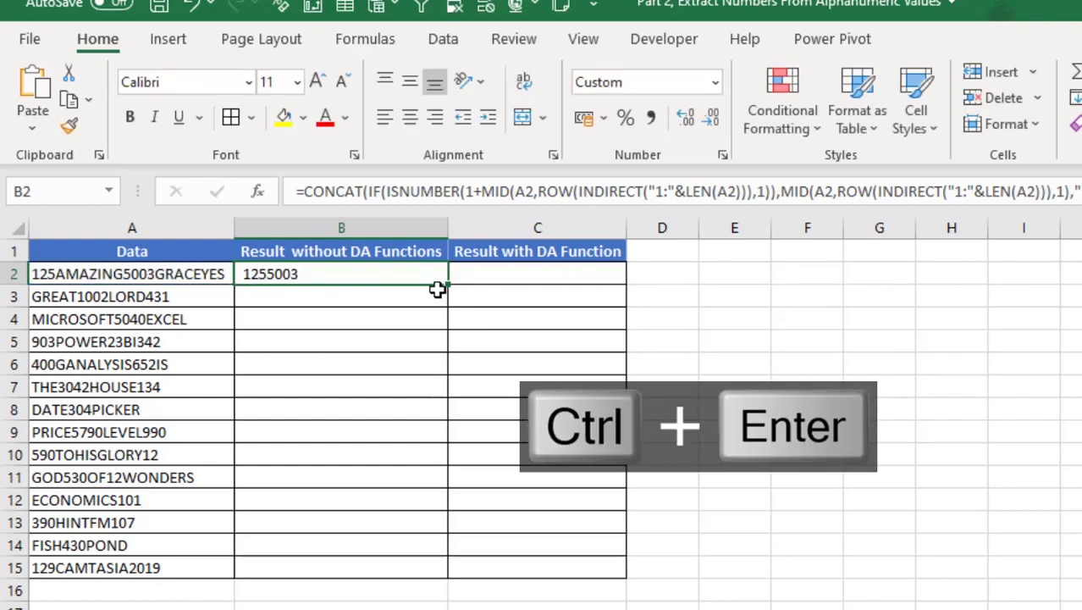
Step: Fill the CONCAT formula from B2 down through B15, undoing any accidental move of the cell
{"action": "left_click_drag", "start_coordinate": [442, 292], "coordinate": [451, 410]}
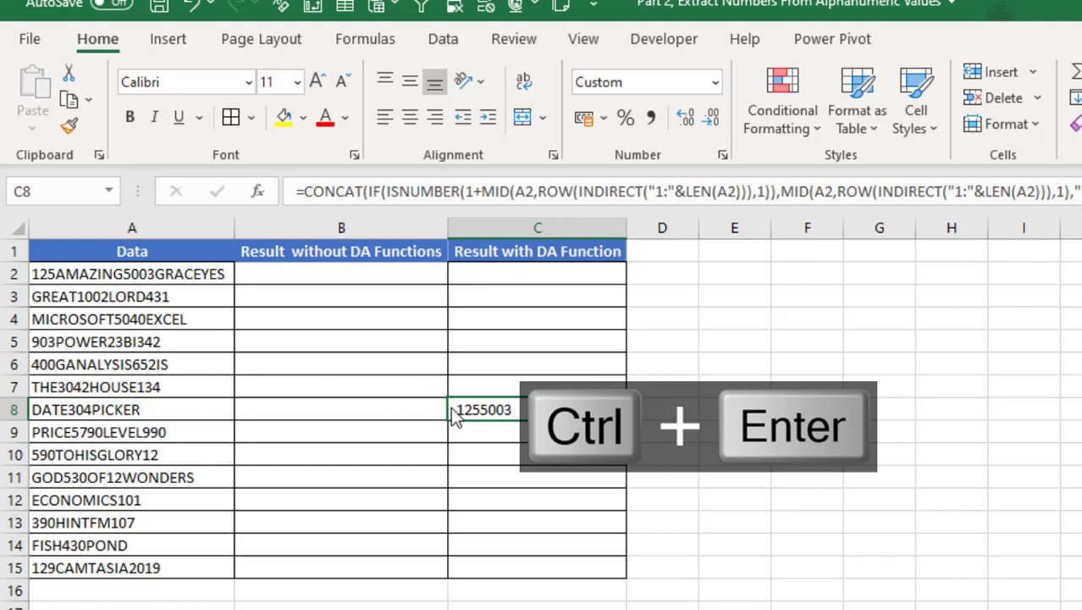
{"action": "key", "text": "ctrl+z"}
{"action": "left_click_drag", "start_coordinate": [451, 284], "coordinate": [422, 579]}
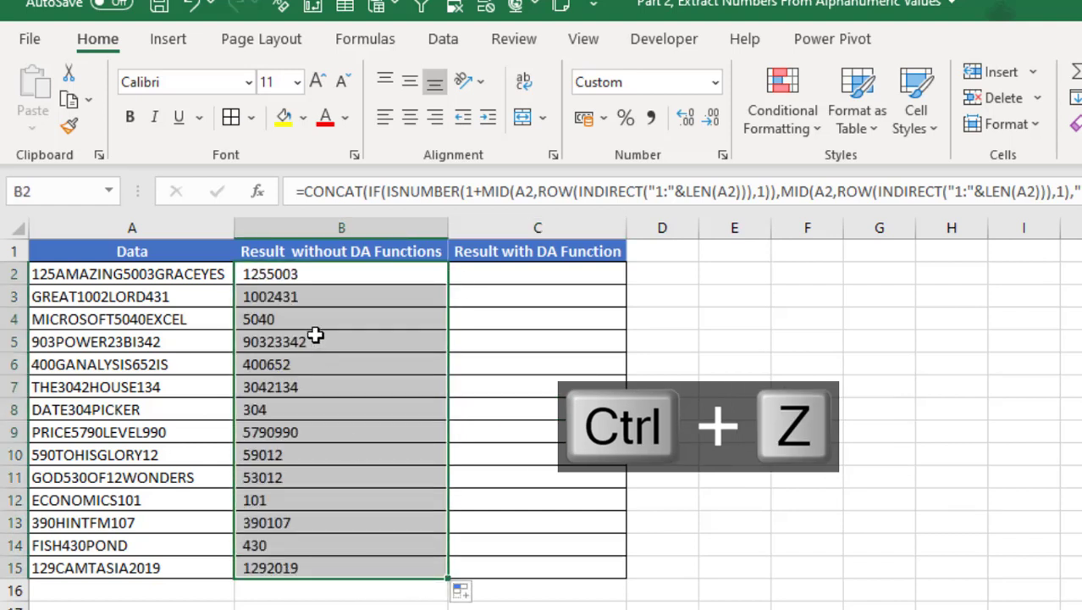
Step: Enter =ISNUMBER(B2) in C2 and fill it down through C15 to test the extracted results
{"action": "left_click", "coordinate": [542, 274]}
{"action": "type", "text": "=isnu"}
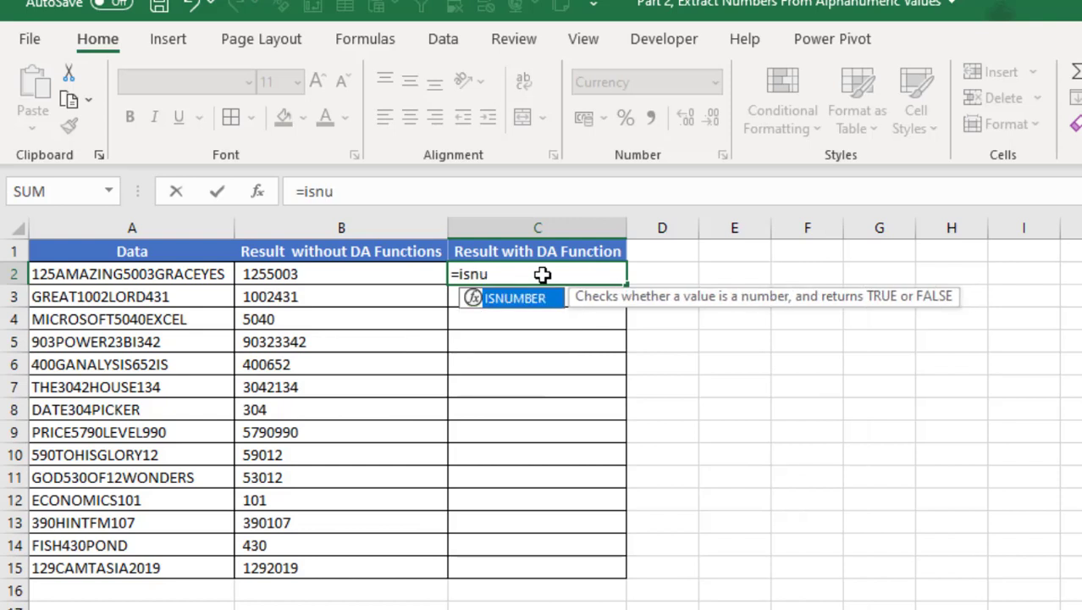
{"action": "key", "text": "Tab"}
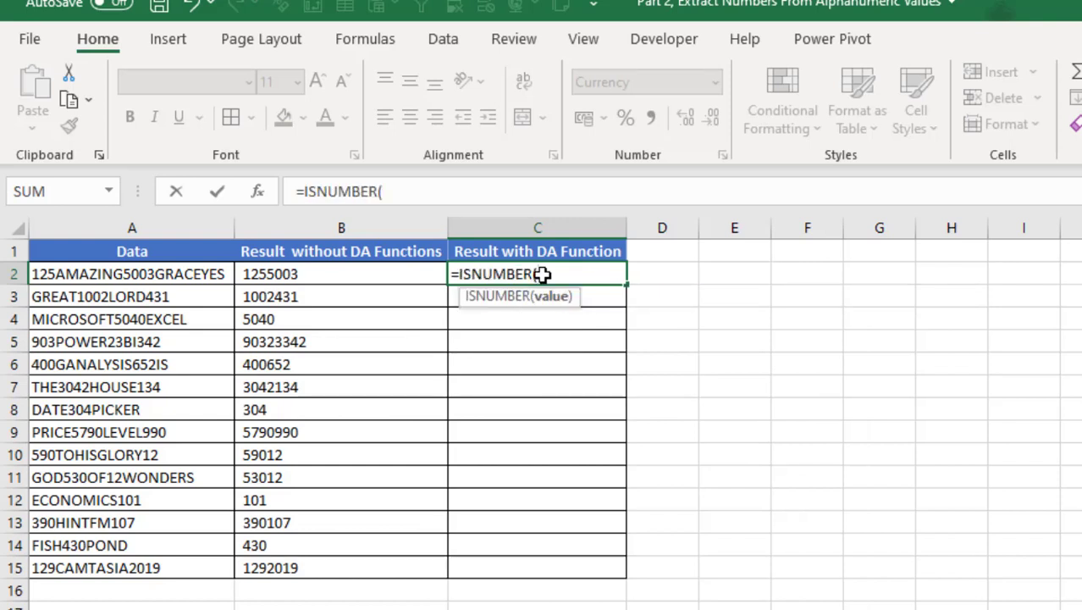
{"action": "left_click", "coordinate": [357, 274]}
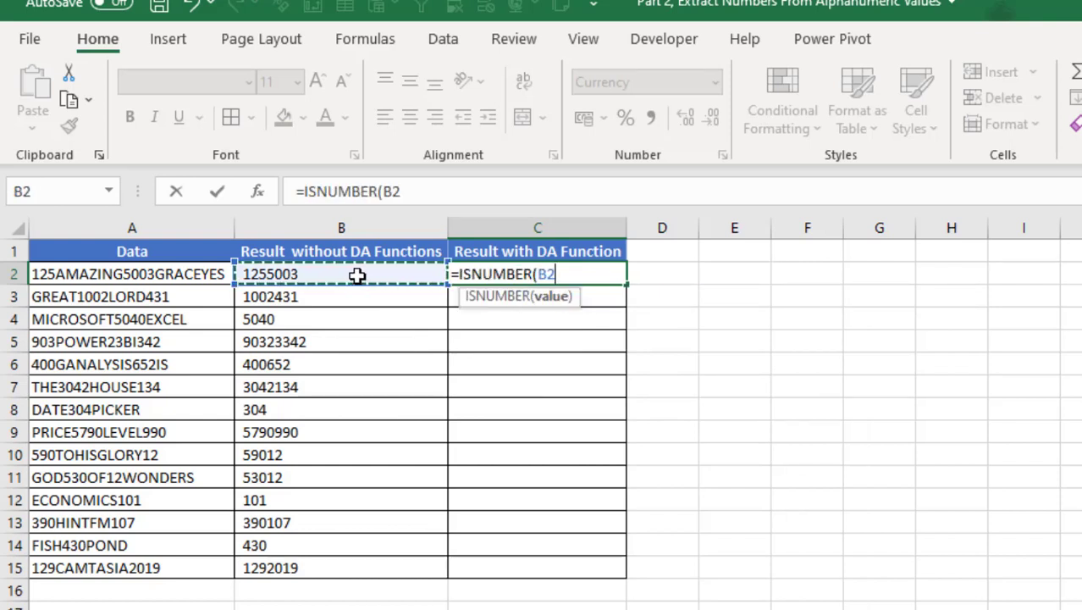
{"action": "key", "text": "ctrl+Return"}
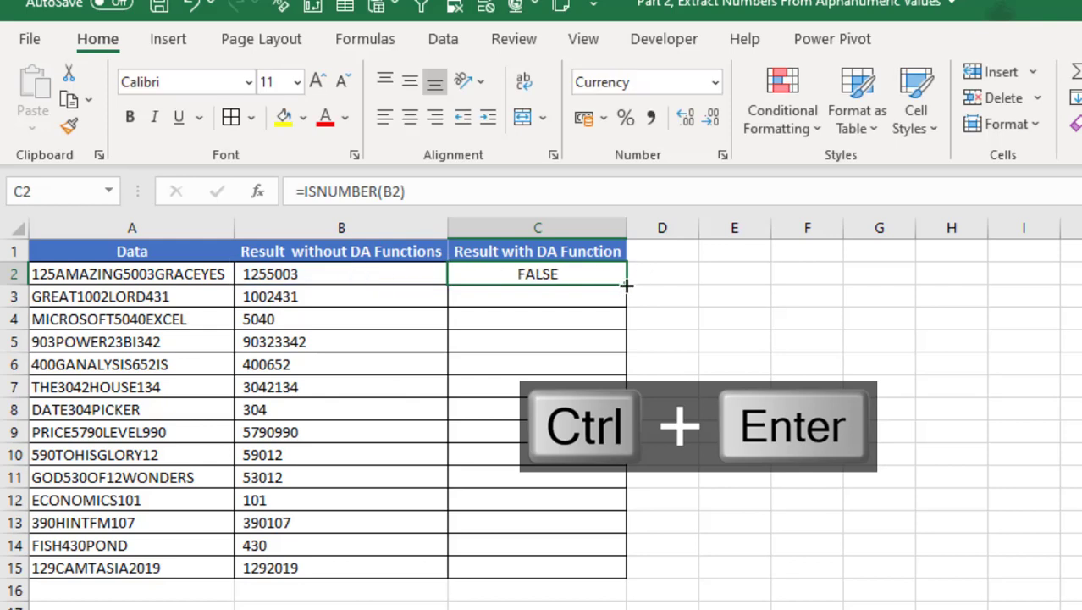
{"action": "left_click_drag", "start_coordinate": [626, 285], "coordinate": [632, 573]}
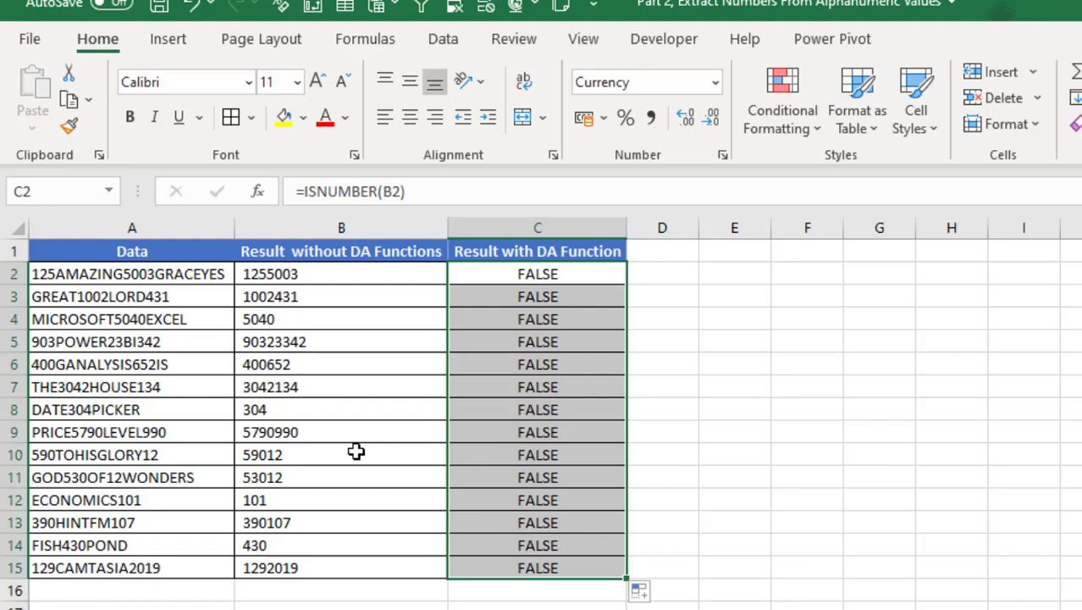
Step: Wrap the CONCAT formula in SUM and enter it across B2:B15 to convert the extracted text to numbers
{"action": "left_click", "coordinate": [248, 274]}
{"action": "double_click", "coordinate": [248, 273]}
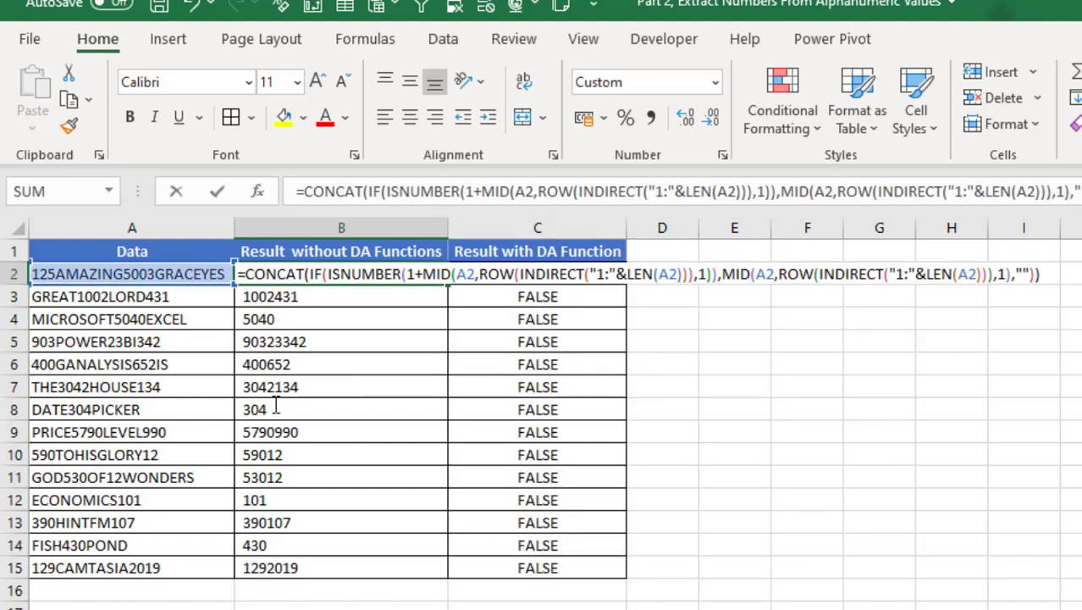
{"action": "key", "text": "Escape"}
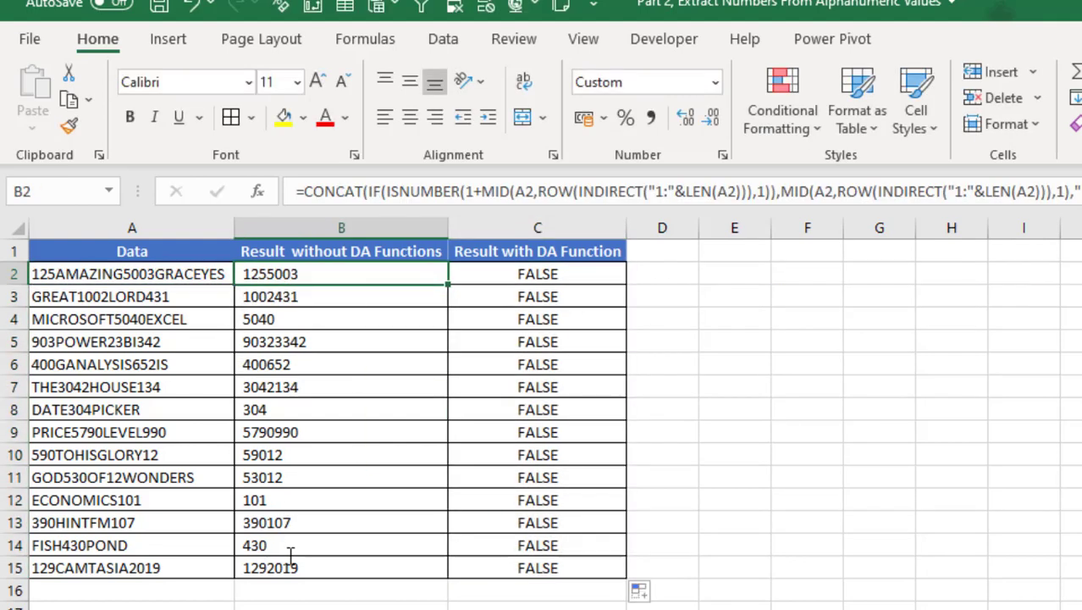
{"action": "key", "text": "ctrl+shift+Down"}
{"action": "key", "text": "F2"}
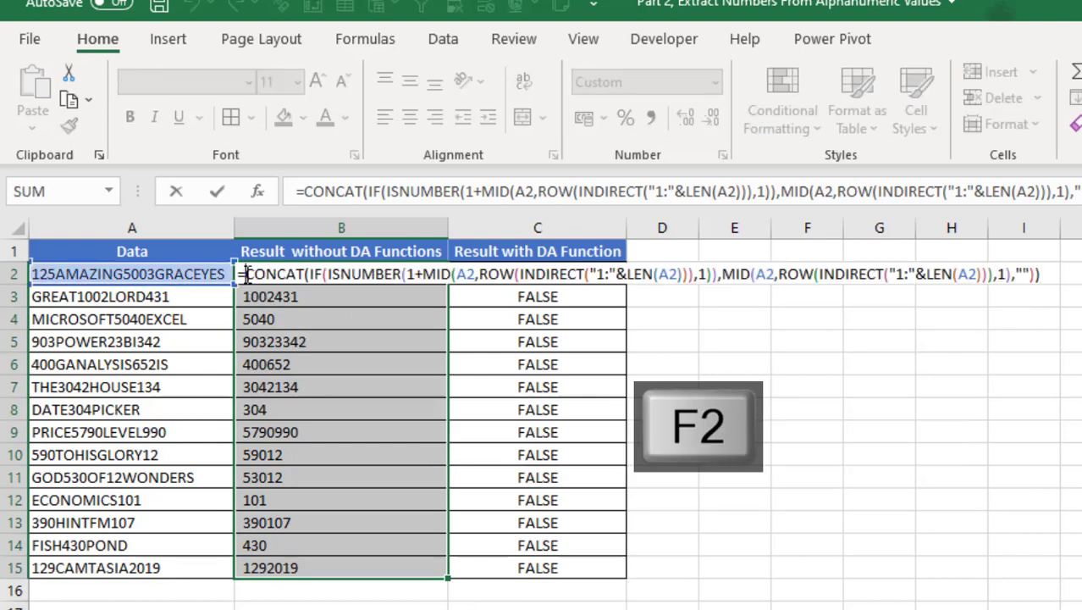
{"action": "type", "text": "sum"}
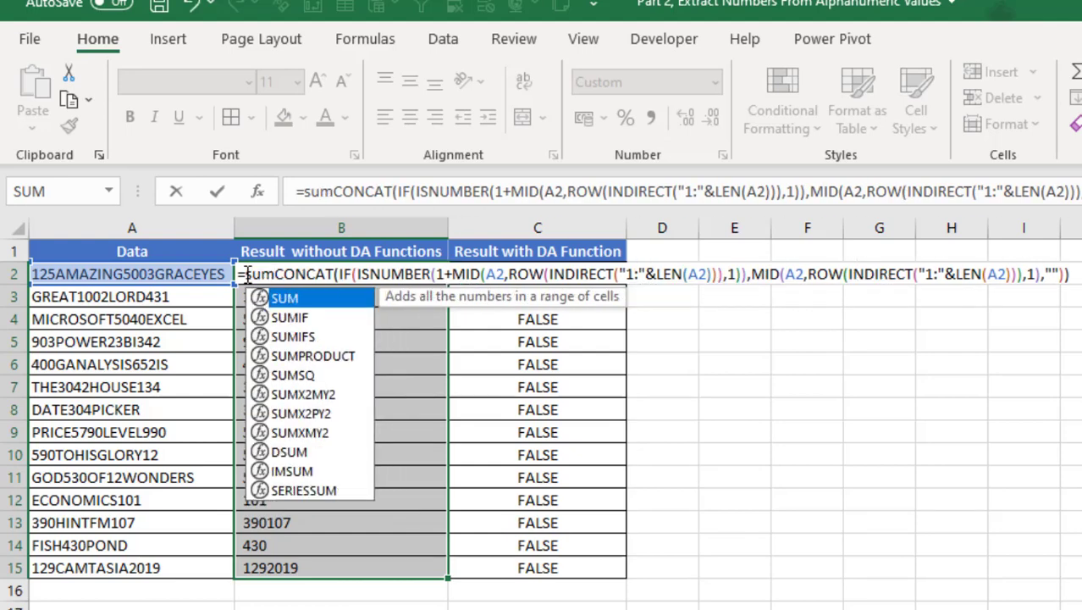
{"action": "key", "text": "Tab"}
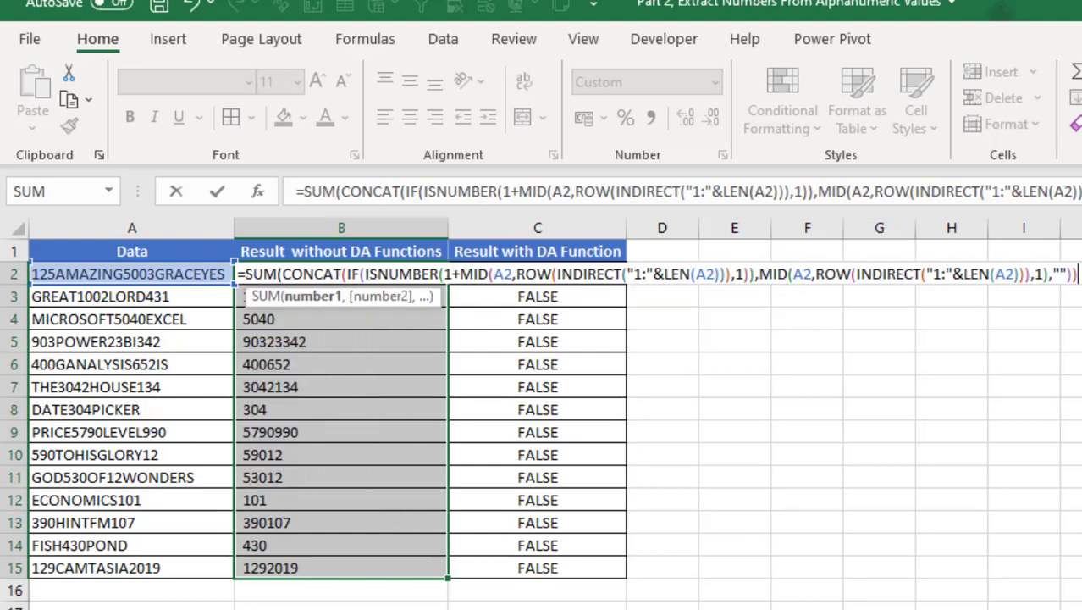
{"action": "key", "text": "End"}
{"action": "type", "text": ")"}
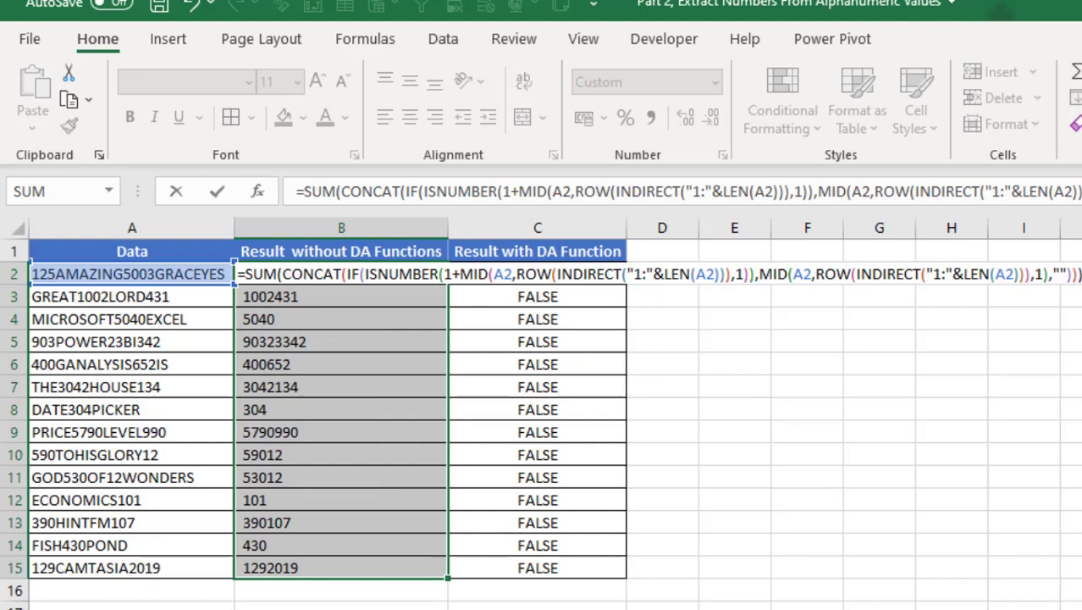
{"action": "key", "text": "ctrl+Return"}
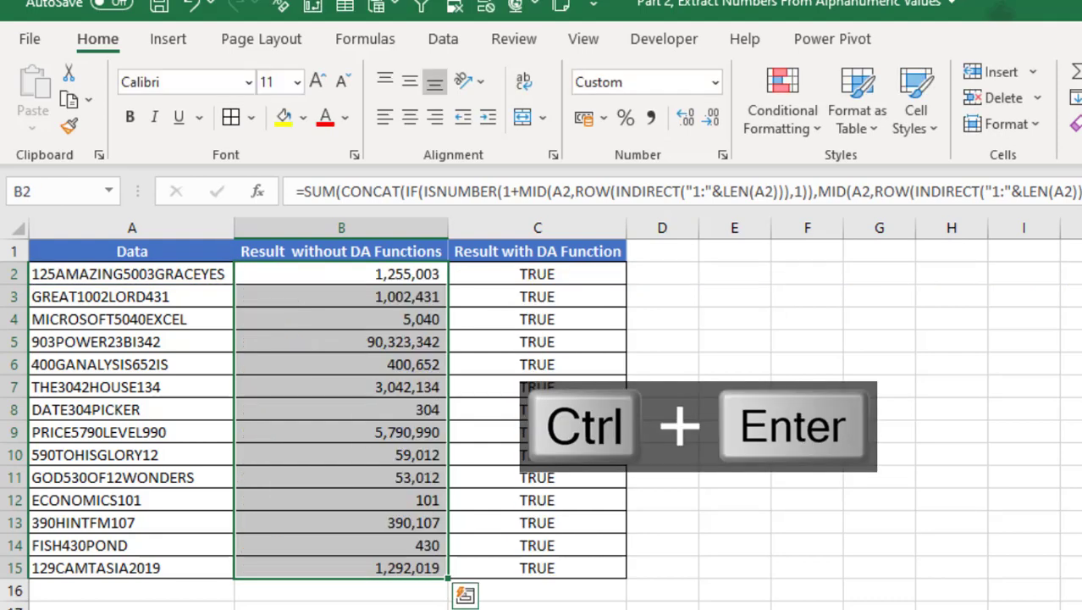
Step: Review the results in columns B and C, and apply the Percentage number format to B2:B15
{"action": "left_click", "coordinate": [390, 274]}
{"action": "left_click_drag", "start_coordinate": [400, 378], "coordinate": [426, 552]}
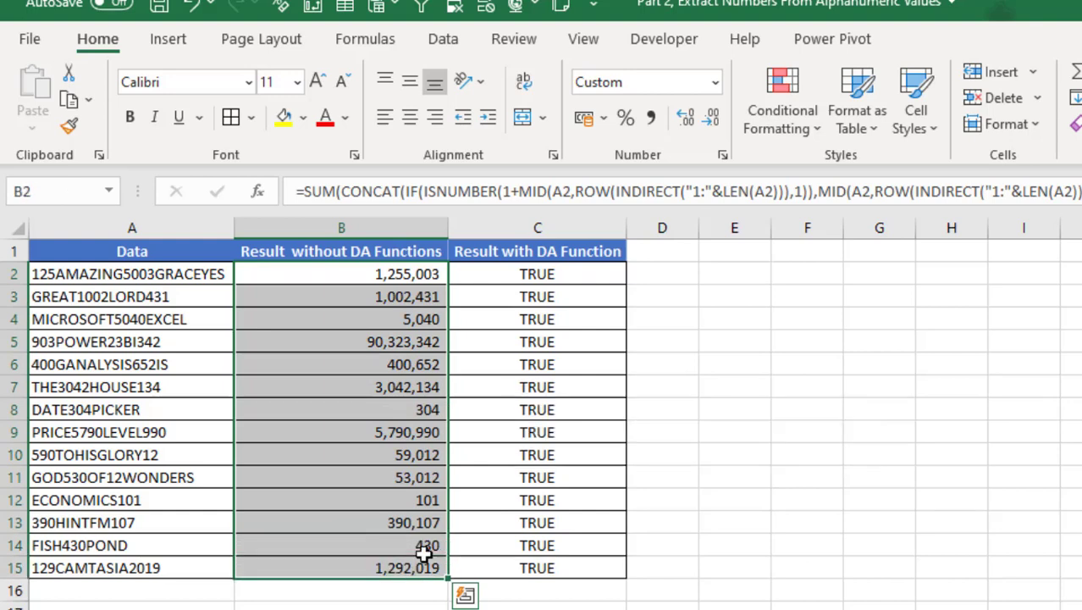
{"action": "left_click_drag", "start_coordinate": [576, 275], "coordinate": [595, 567]}
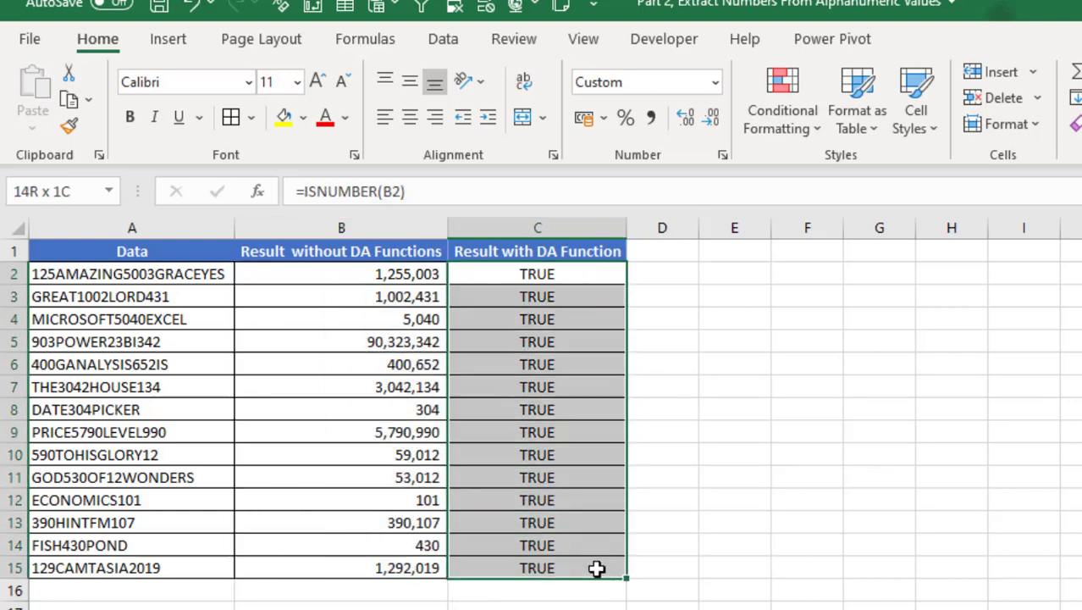
{"action": "left_click_drag", "start_coordinate": [368, 272], "coordinate": [411, 561]}
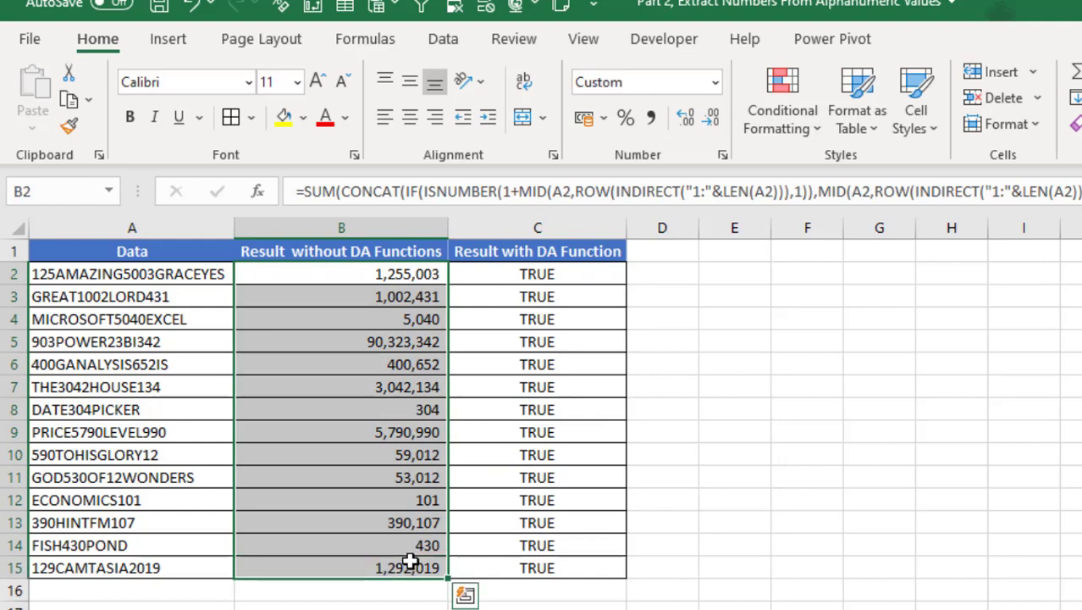
{"action": "key", "text": "ctrl+shift+5"}
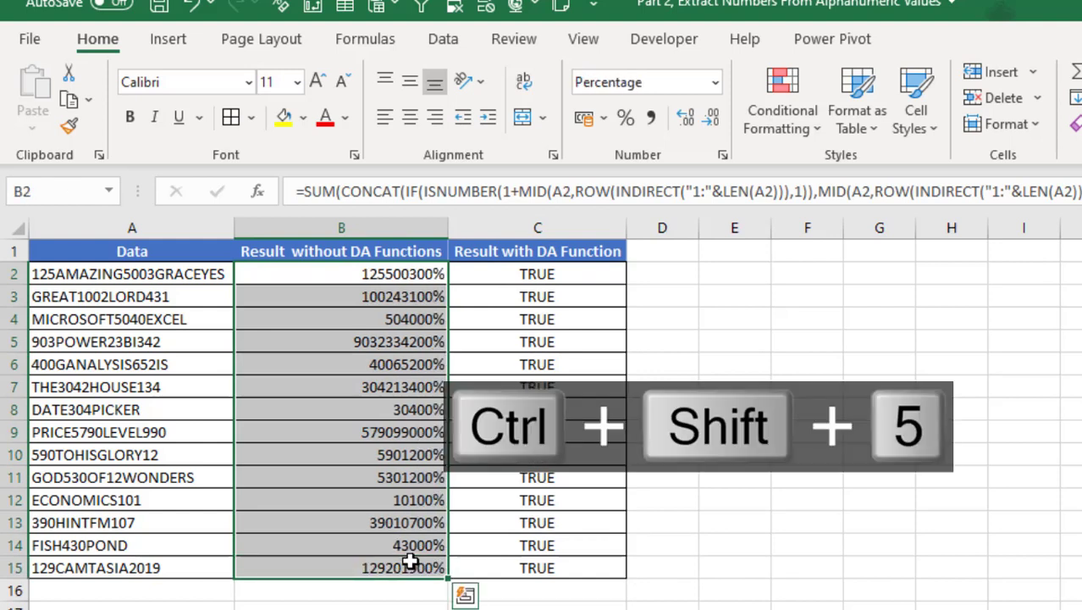
Step: Undo the Percentage format on B2:B15 and apply the Currency format with no decimal places
{"action": "key", "text": "ctrl+z"}
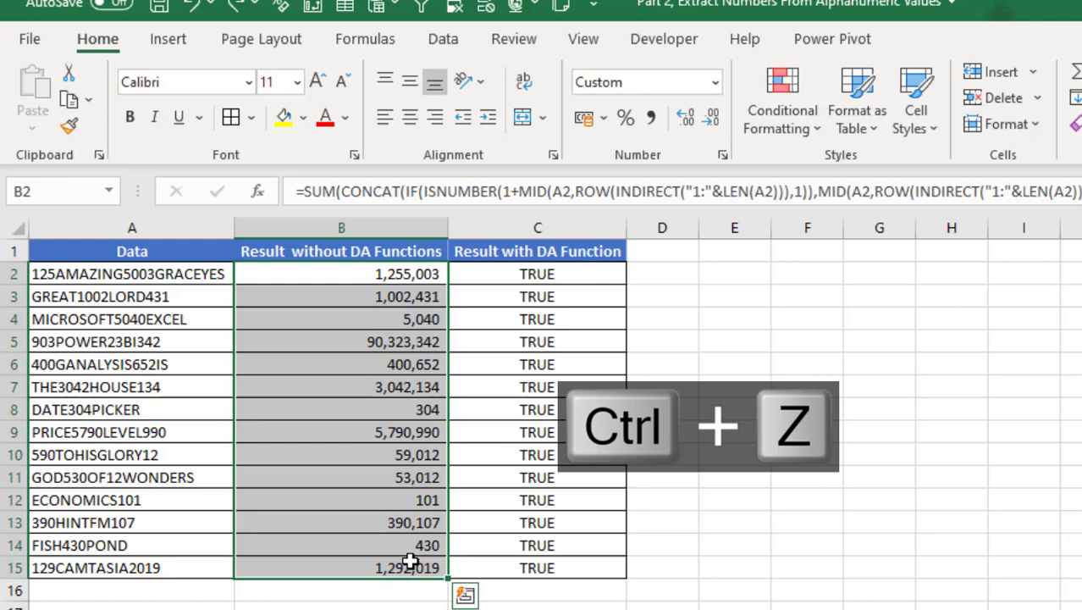
{"action": "key", "text": "ctrl+shift+4"}
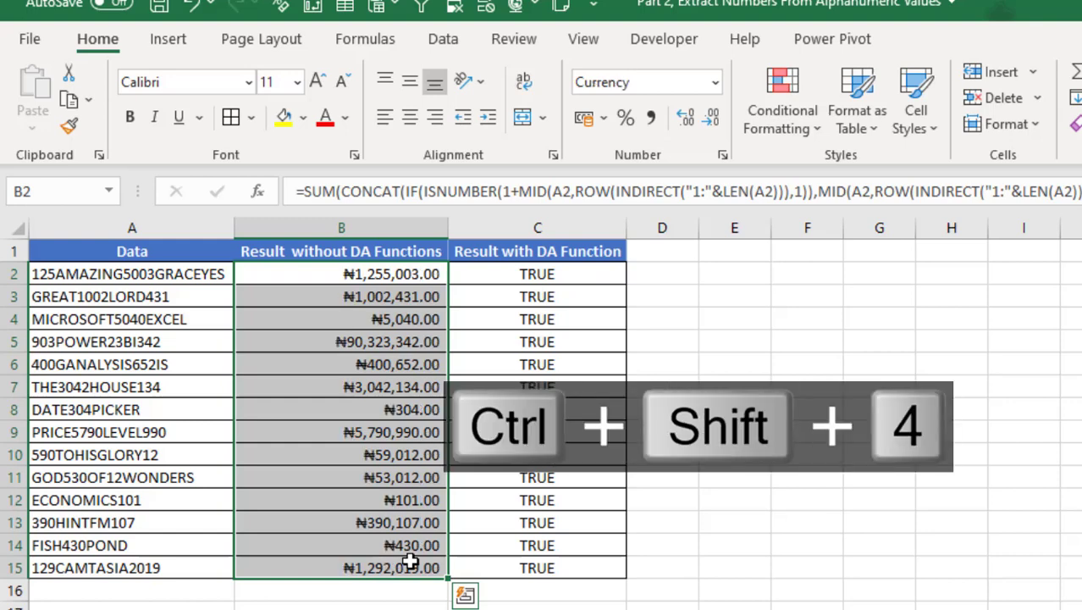
{"action": "double_click", "coordinate": [713, 117]}
Step: Clear the ISNUMBER test formulas from C2:C15
{"action": "left_click_drag", "start_coordinate": [551, 274], "coordinate": [537, 573]}
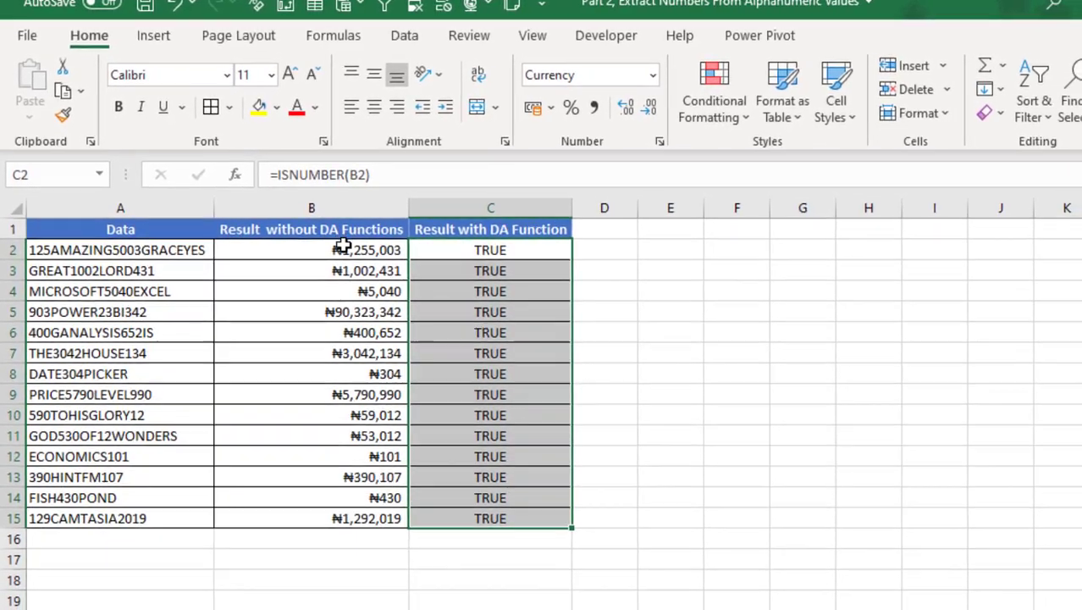
{"action": "left_click", "coordinate": [309, 268]}
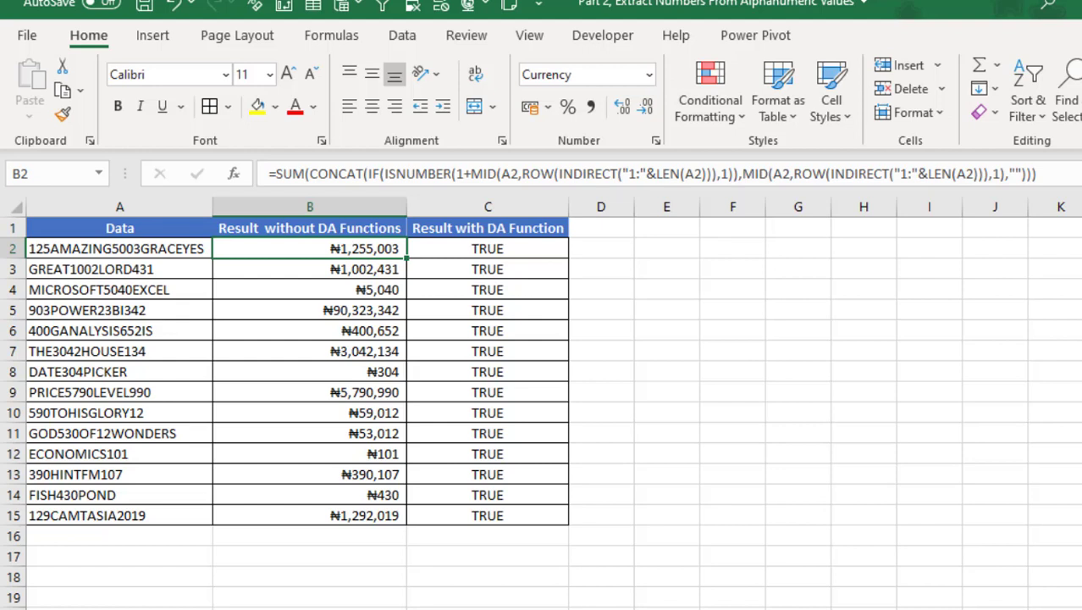
{"action": "left_click_drag", "start_coordinate": [468, 245], "coordinate": [485, 512]}
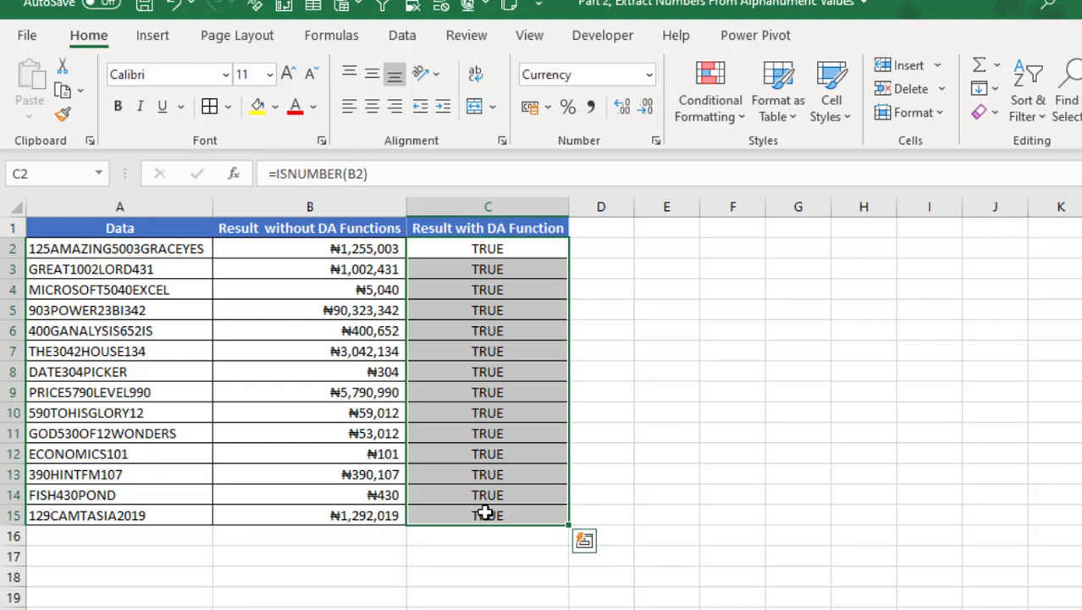
{"action": "key", "text": "Delete"}
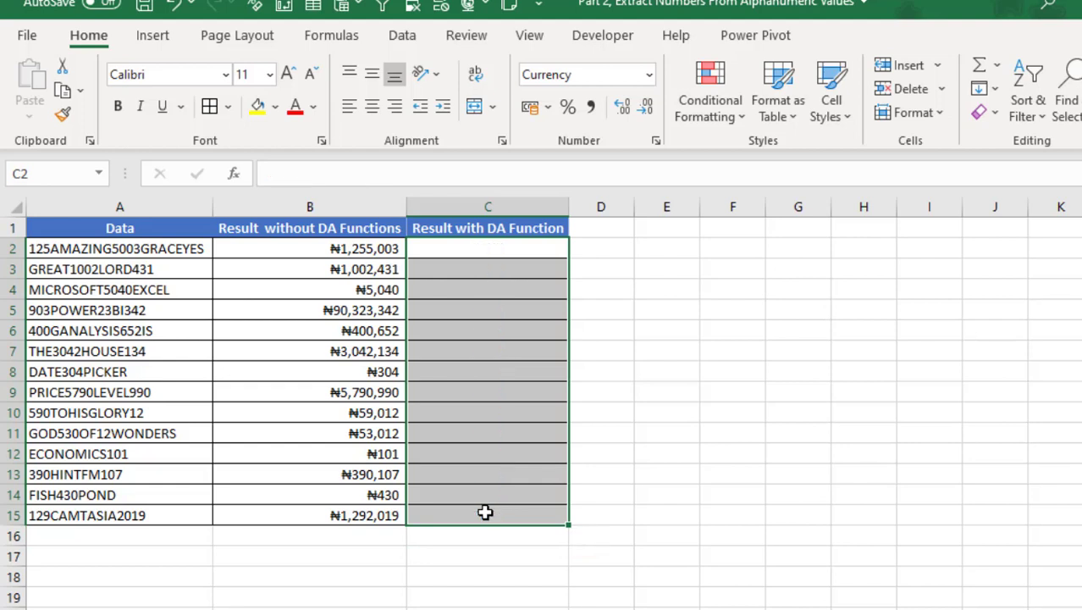
Step: Start a formula in C2 with =LEN(A2), leaving the cell in edit mode
{"action": "double_click", "coordinate": [522, 249]}
{"action": "type", "text": "="}
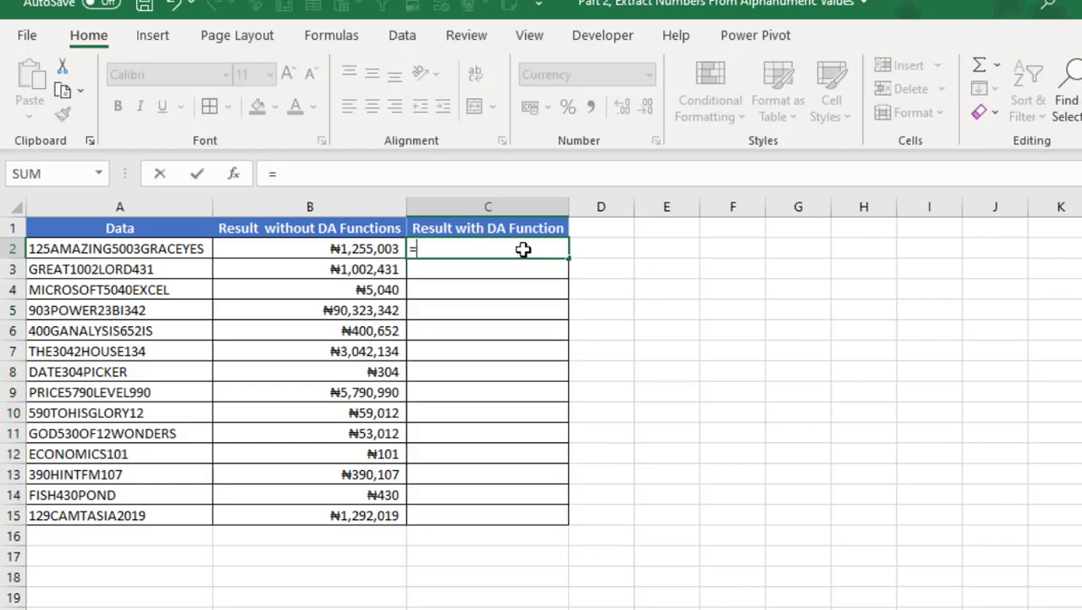
{"action": "type", "text": "len"}
{"action": "key", "text": "Tab"}
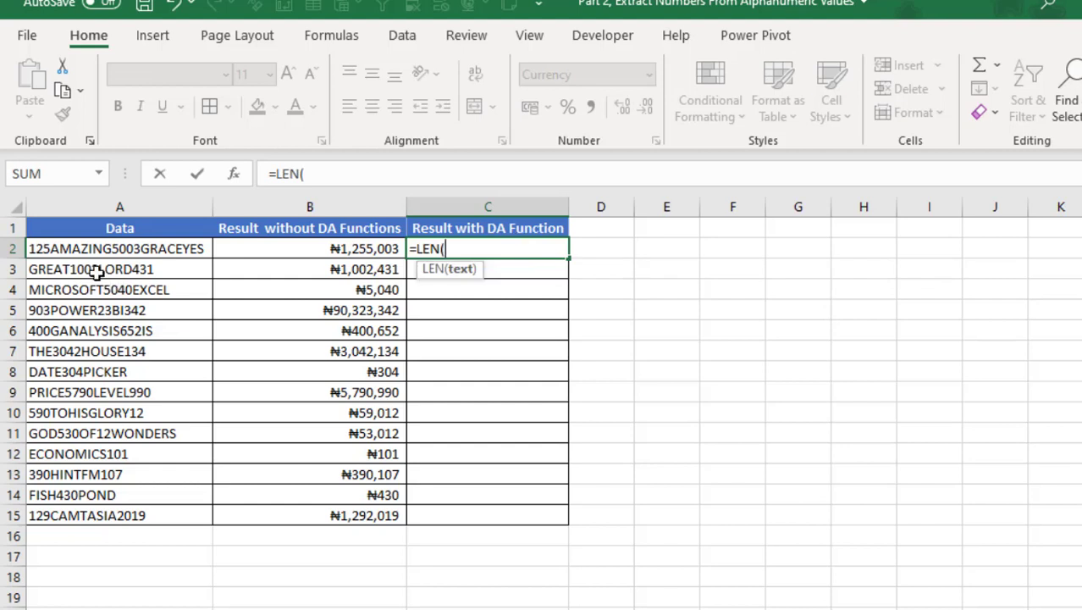
{"action": "left_click", "coordinate": [90, 249]}
{"action": "type", "text": ")"}
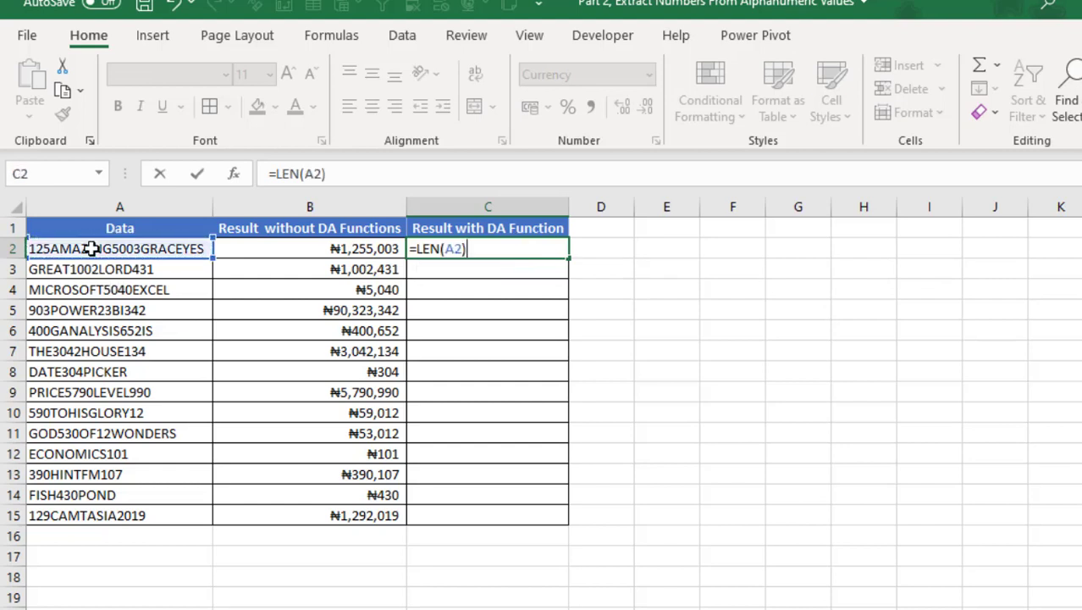
Step: Wrap LEN(A2) in SEQUENCE in the C2 formula, evaluate it to preview the array, and undo the evaluation
{"action": "left_click", "coordinate": [417, 251]}
{"action": "type", "text": "seq"}
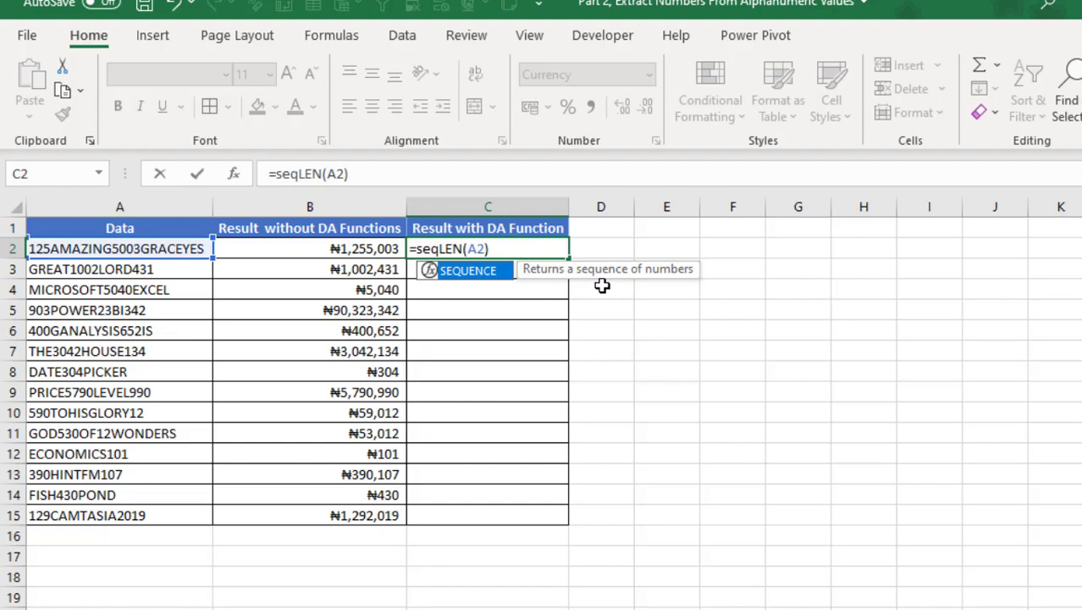
{"action": "key", "text": "Tab"}
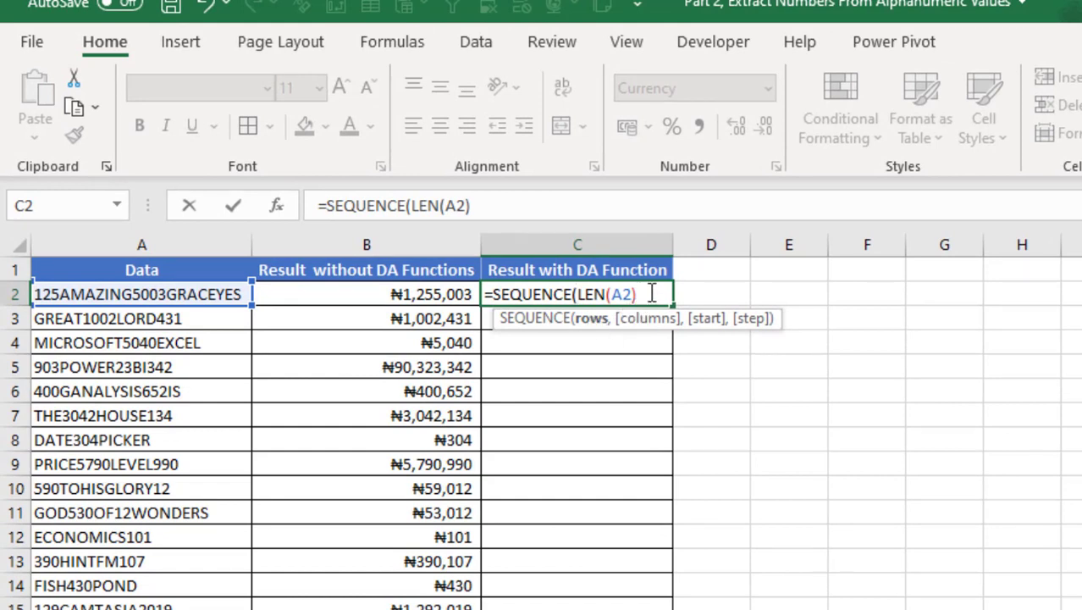
{"action": "type", "text": ")"}
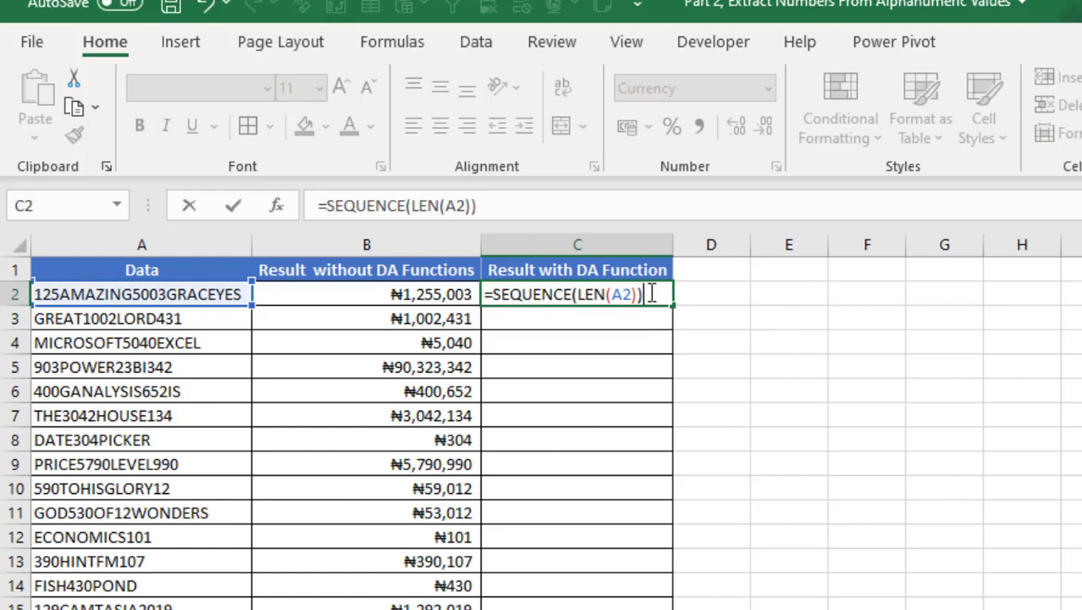
{"action": "key", "text": "F9"}
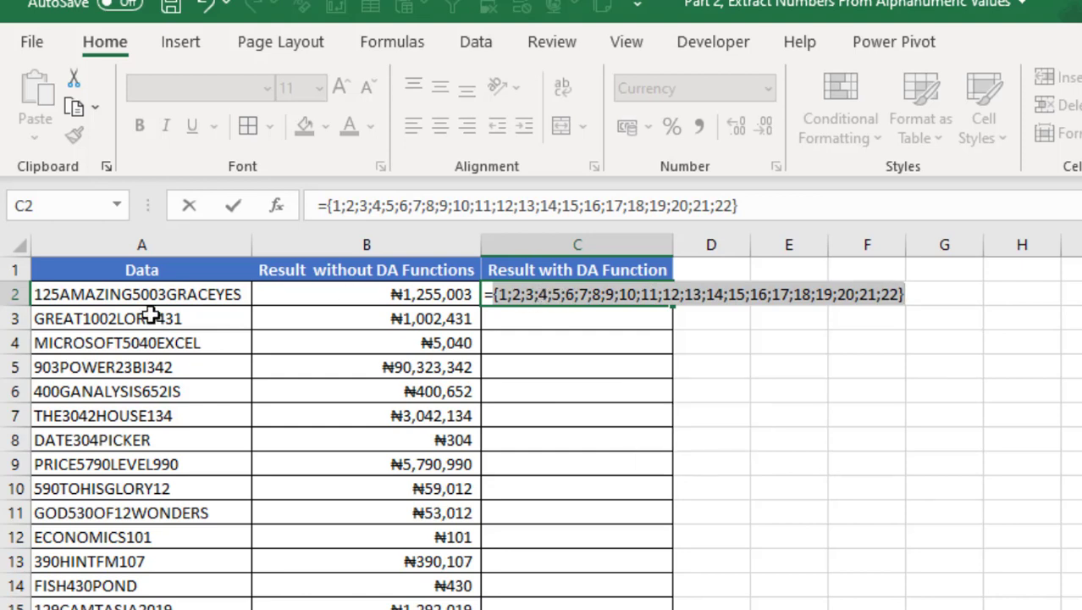
{"action": "key", "text": "ctrl+z"}
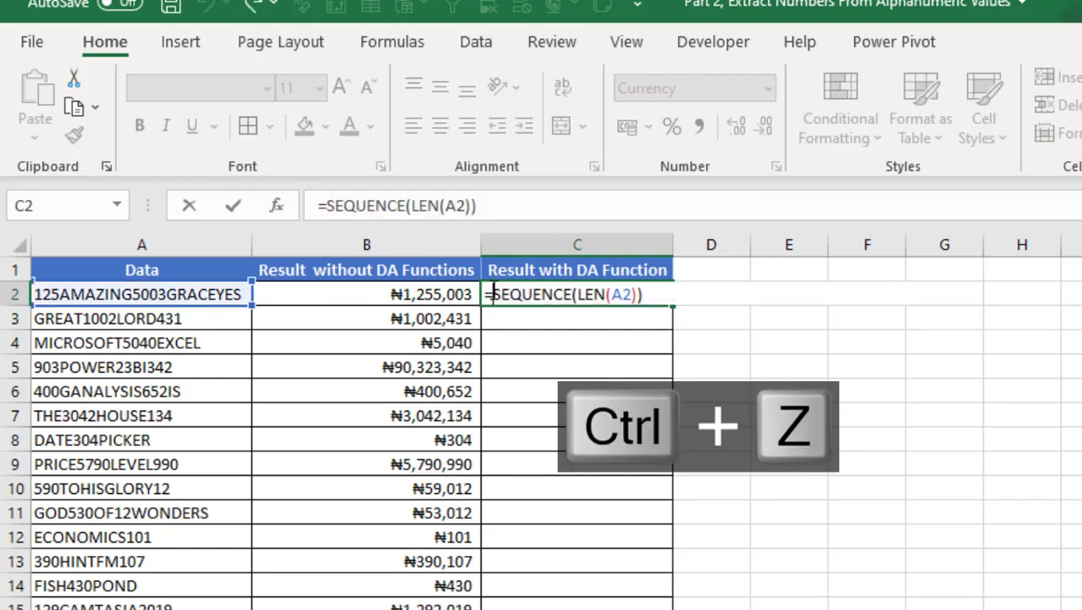
Step: Extend the C2 formula to =MID(A2,SEQUENCE(LEN(A2)),1), preview its evaluated array, and undo the evaluation
{"action": "left_click", "coordinate": [494, 294]}
{"action": "type", "text": "mid("}
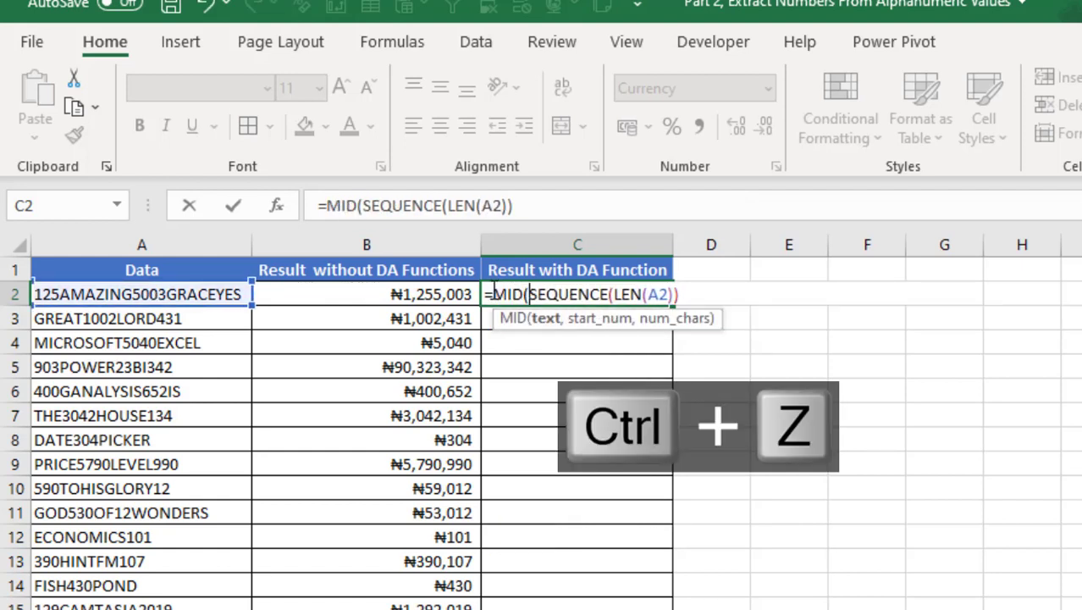
{"action": "left_click", "coordinate": [208, 293]}
{"action": "type", "text": ","}
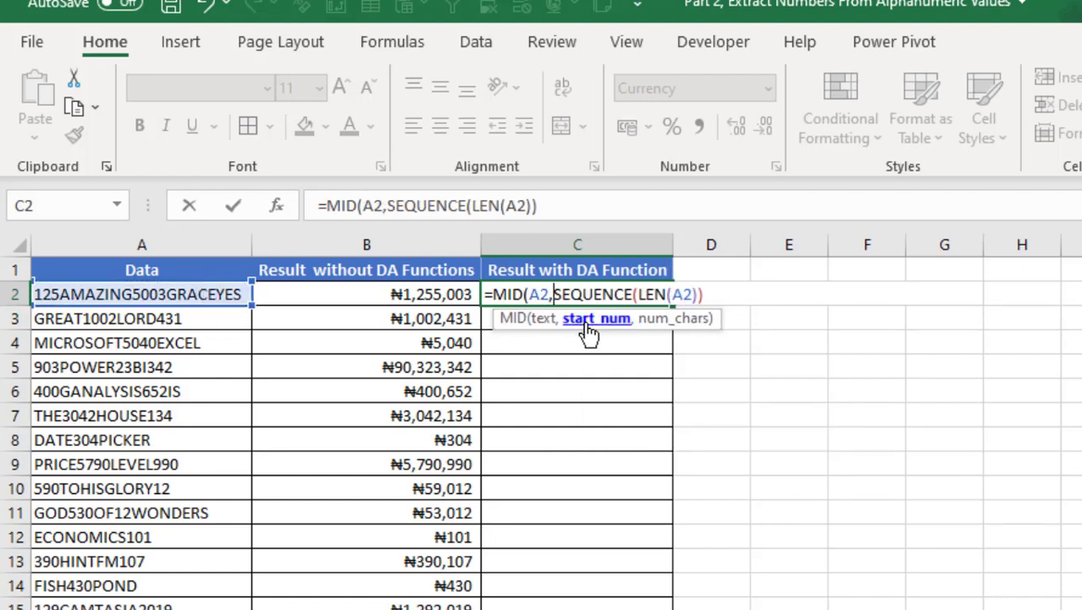
{"action": "left_click", "coordinate": [585, 322]}
{"action": "left_click", "coordinate": [716, 294]}
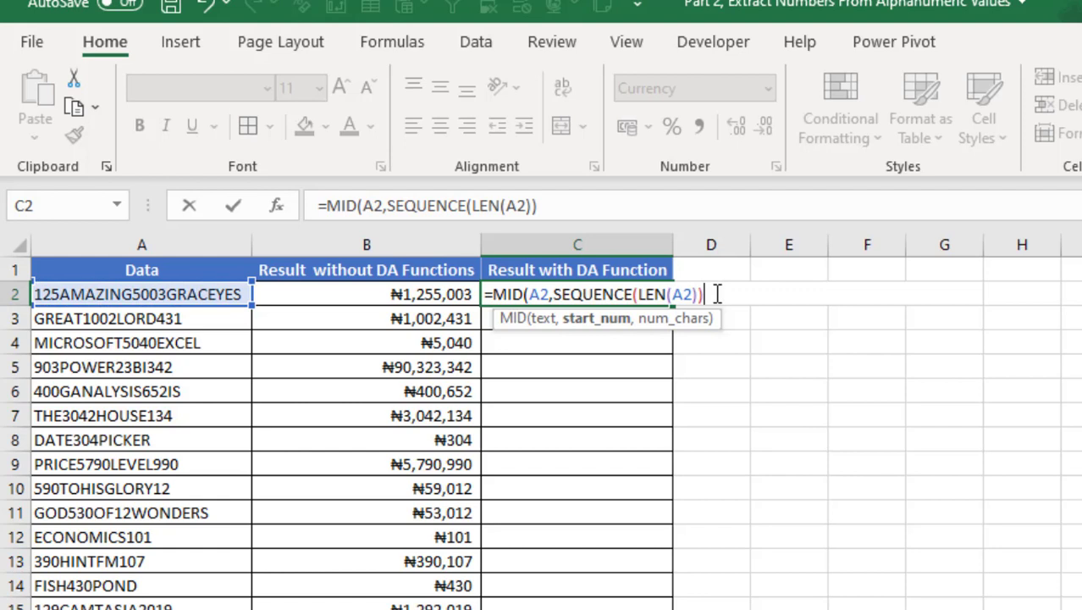
{"action": "type", "text": ","}
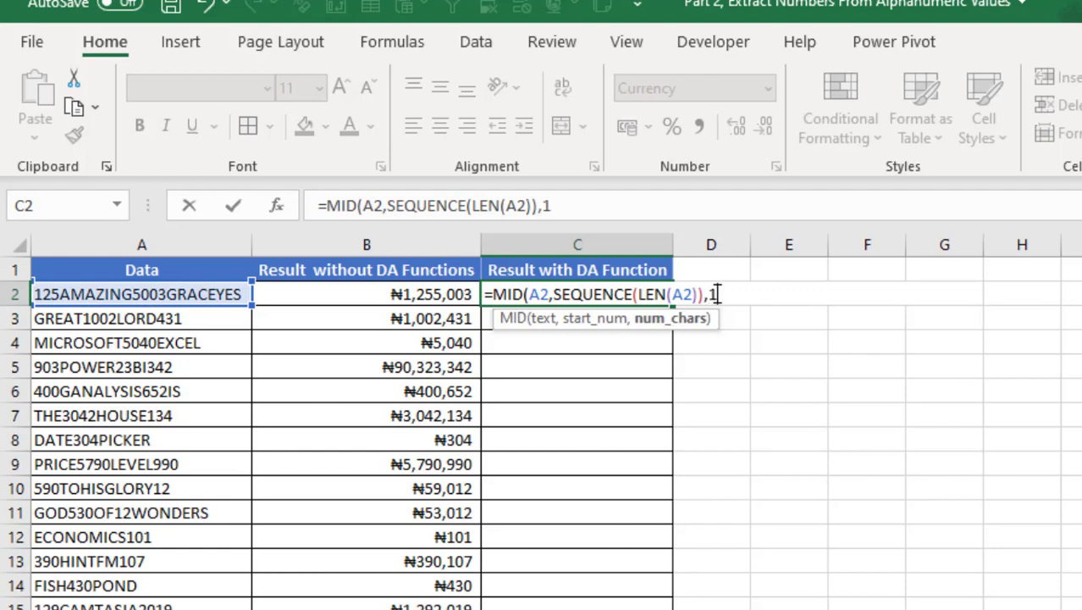
{"action": "type", "text": "1)"}
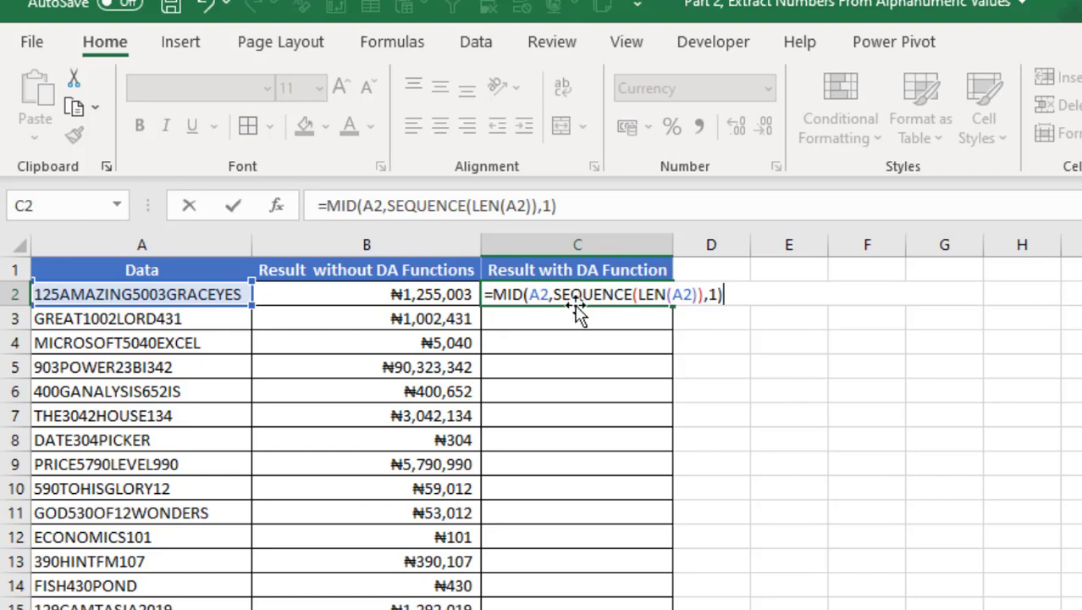
{"action": "key", "text": "F9"}
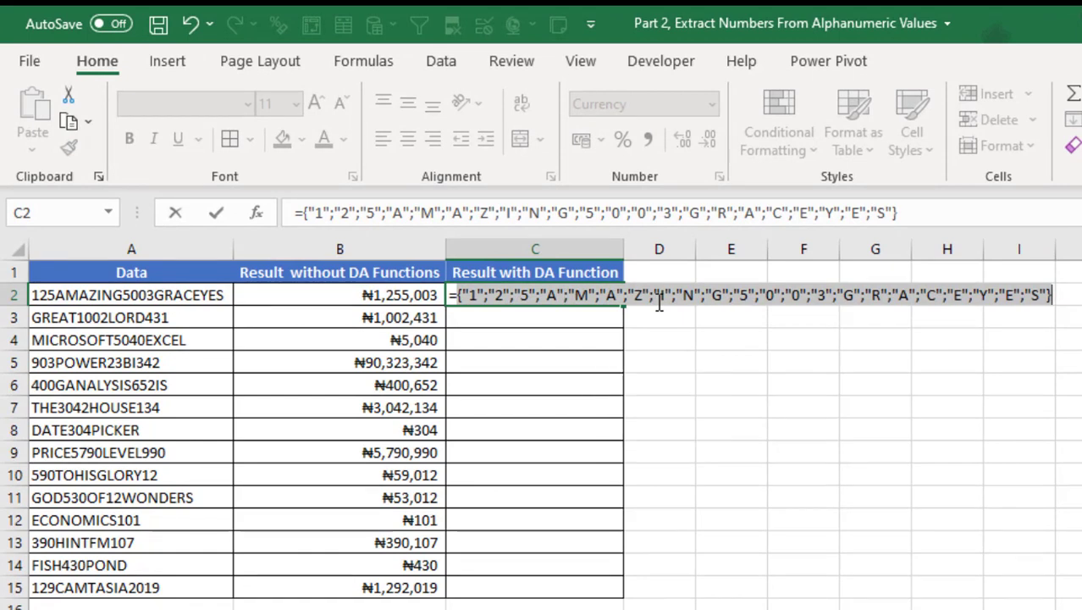
{"action": "key", "text": "ctrl+z"}
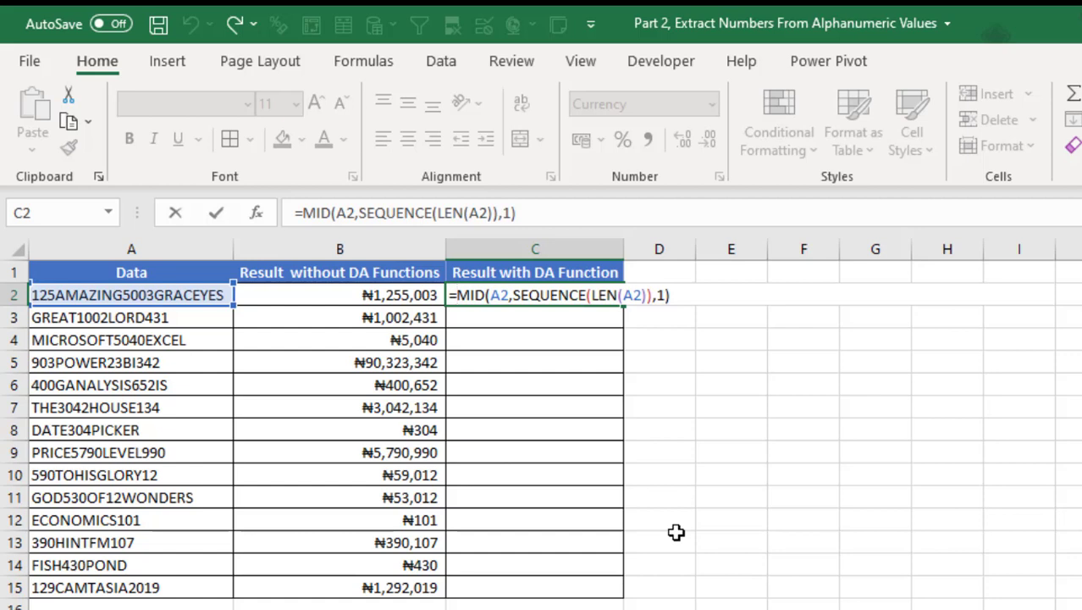
Step: Wrap the MID expression in FILTER as its array argument, ready for the include argument
{"action": "type", "text": "fil"}
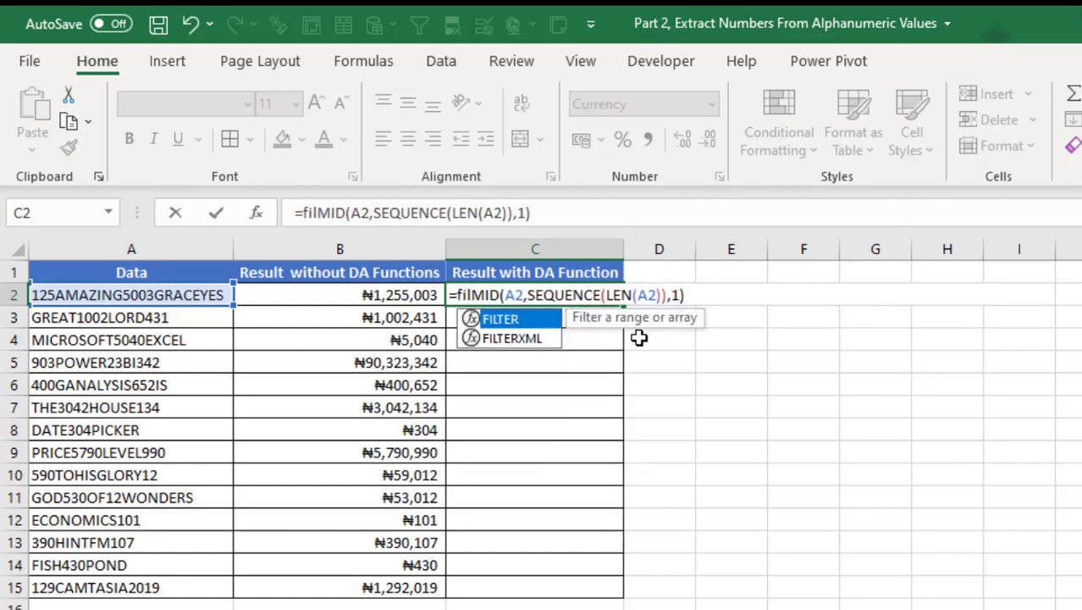
{"action": "key", "text": "Tab"}
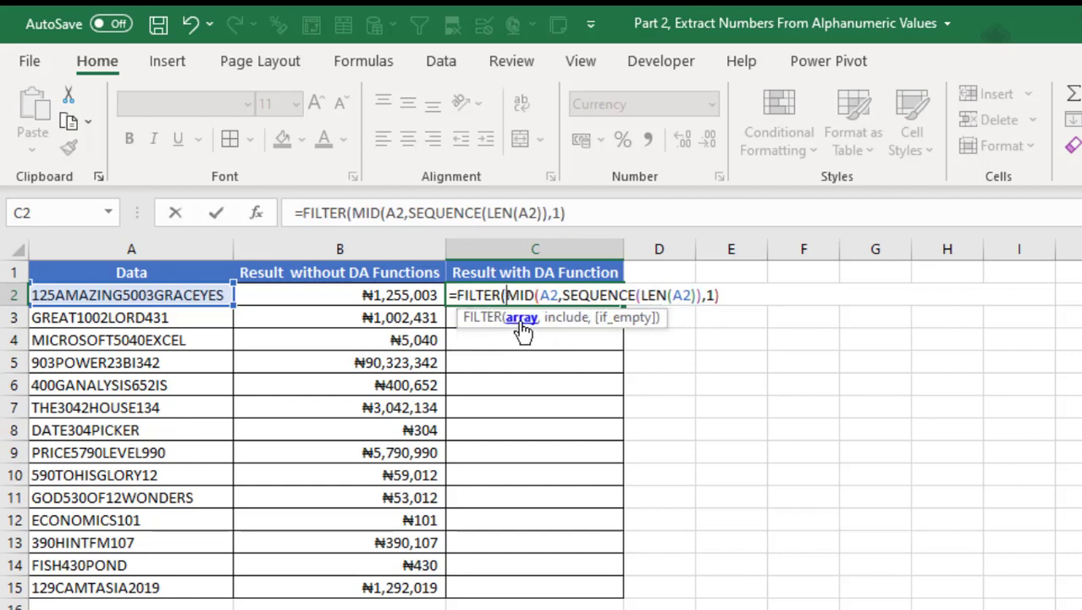
{"action": "left_click", "coordinate": [524, 326]}
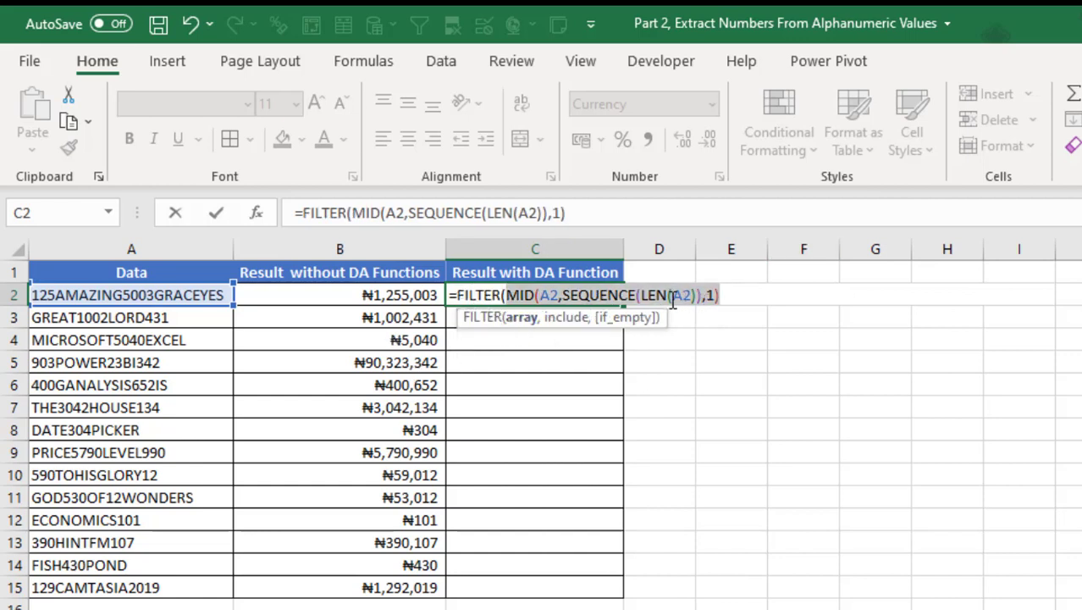
{"action": "left_click", "coordinate": [741, 294]}
{"action": "type", "text": ","}
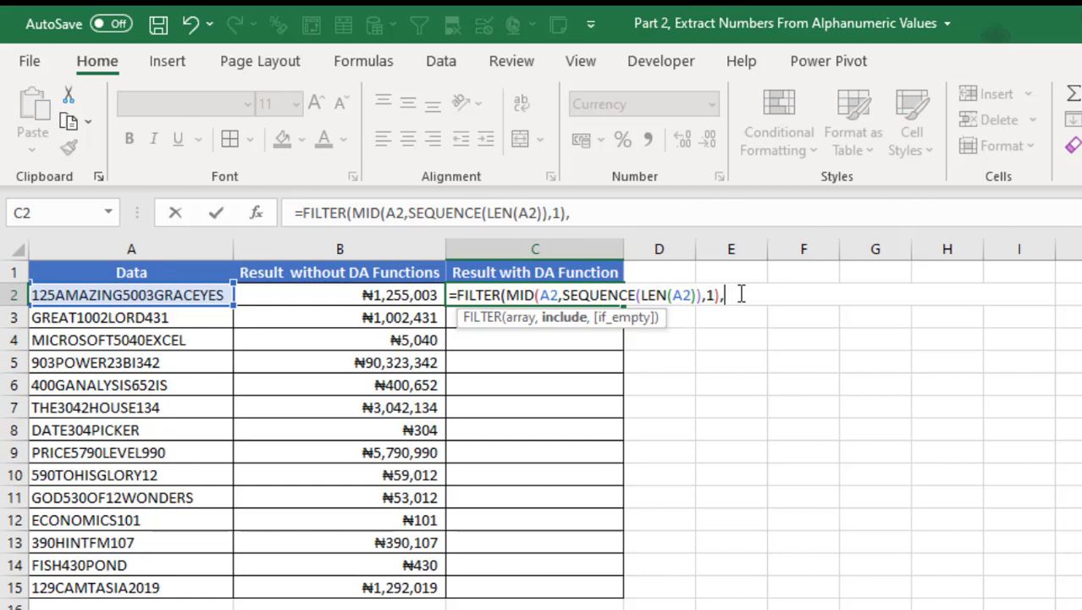
Step: Begin the FILTER include argument with ISNUMBER(1+MID(A2, in the C2 formula
{"action": "type", "text": "isnu"}
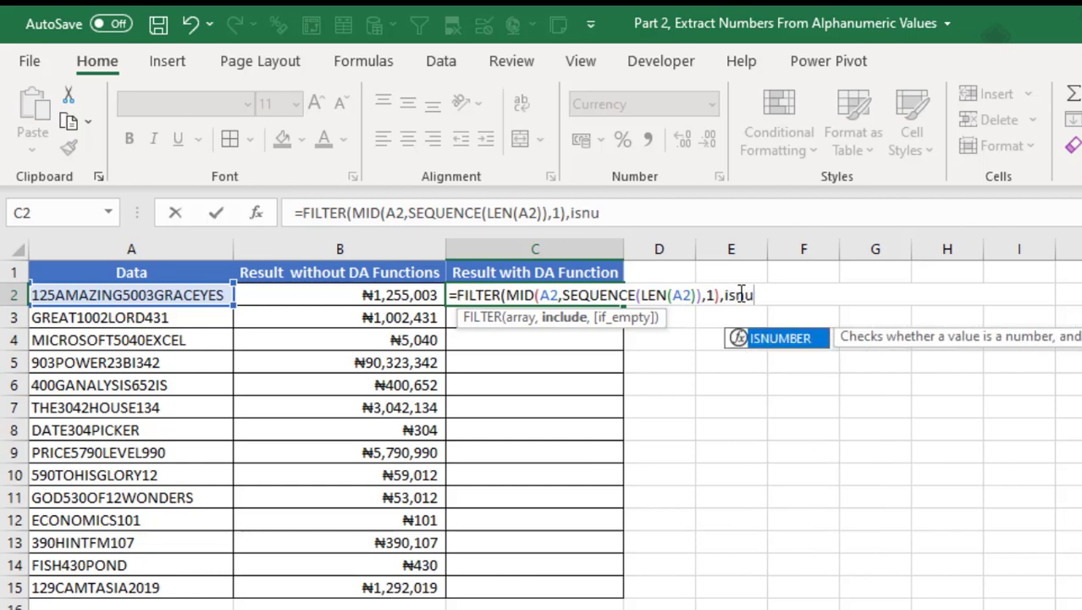
{"action": "key", "text": "Tab"}
{"action": "type", "text": "1"}
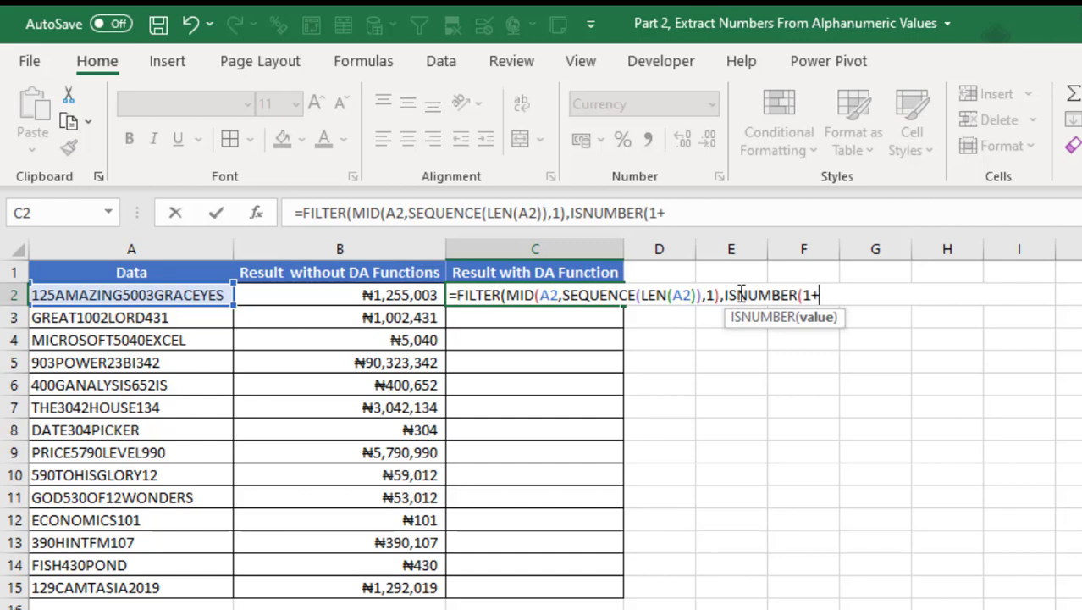
{"action": "type", "text": "+mid"}
{"action": "key", "text": "Tab"}
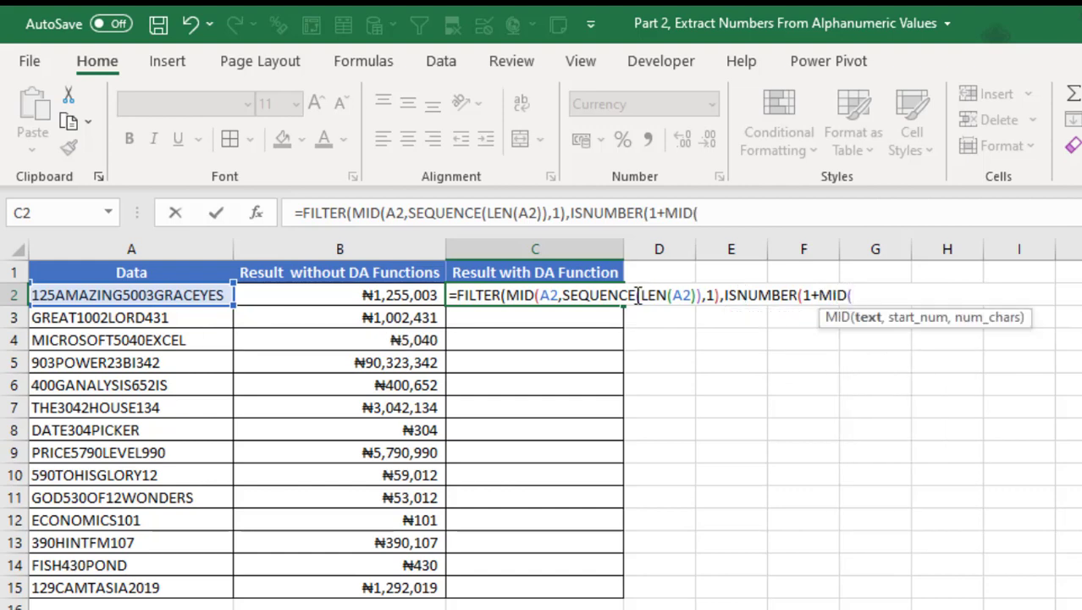
{"action": "left_click", "coordinate": [126, 293]}
{"action": "type", "text": ","}
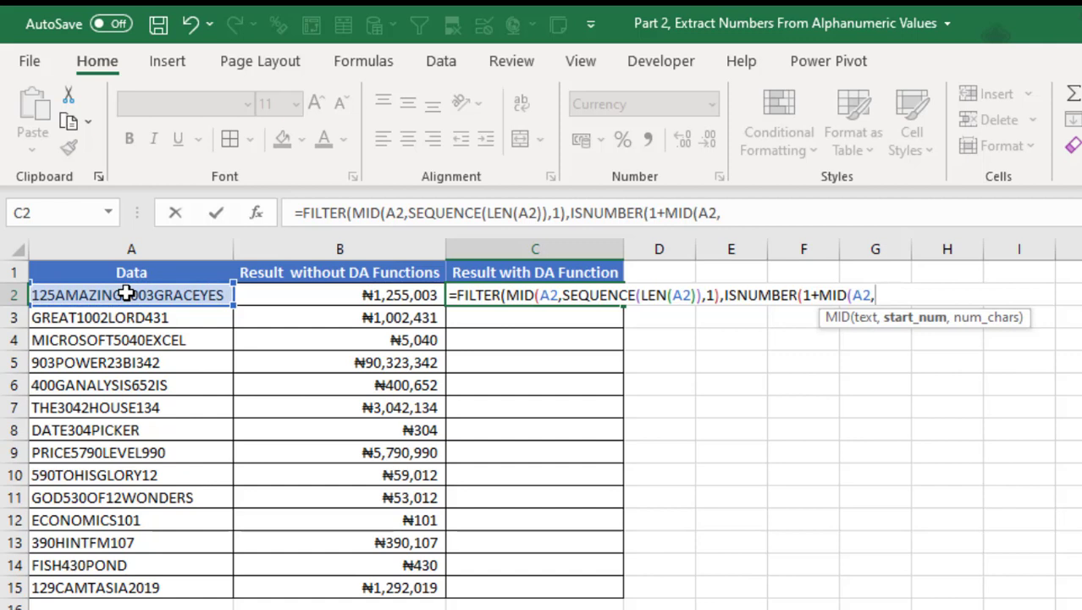
Step: Add SEQUENCE(LEN(A2)) as the start number of the MID inside ISNUMBER
{"action": "type", "text": "seq"}
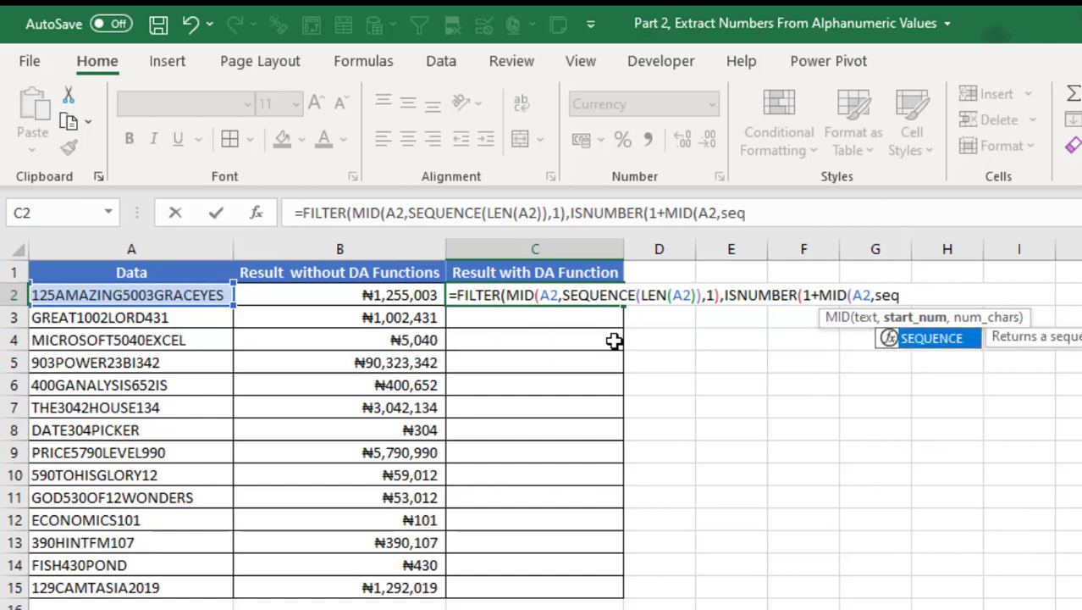
{"action": "key", "text": "Tab"}
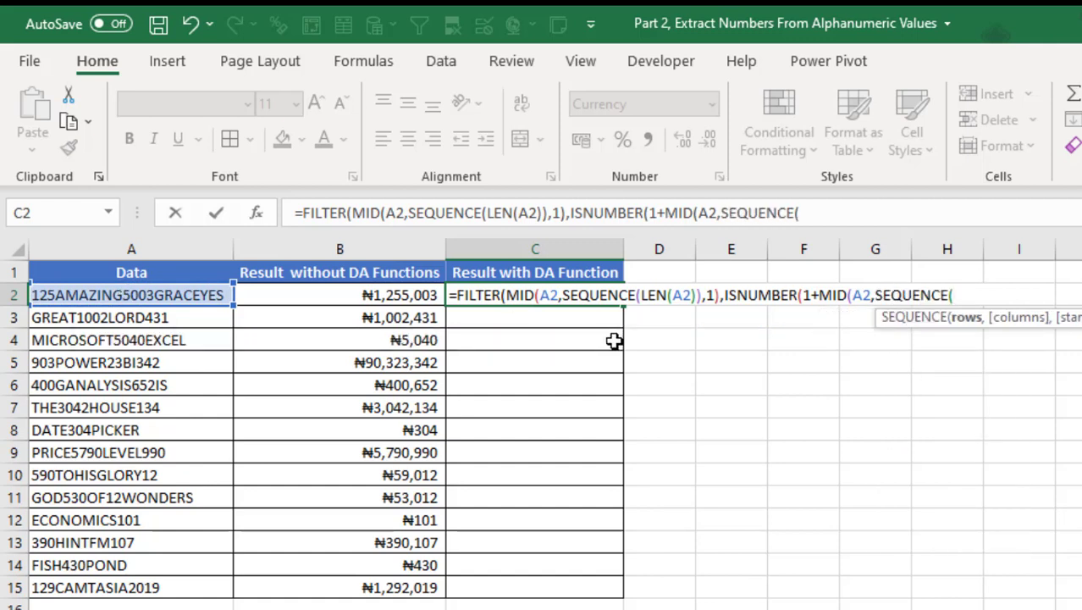
{"action": "type", "text": "len"}
{"action": "key", "text": "Tab"}
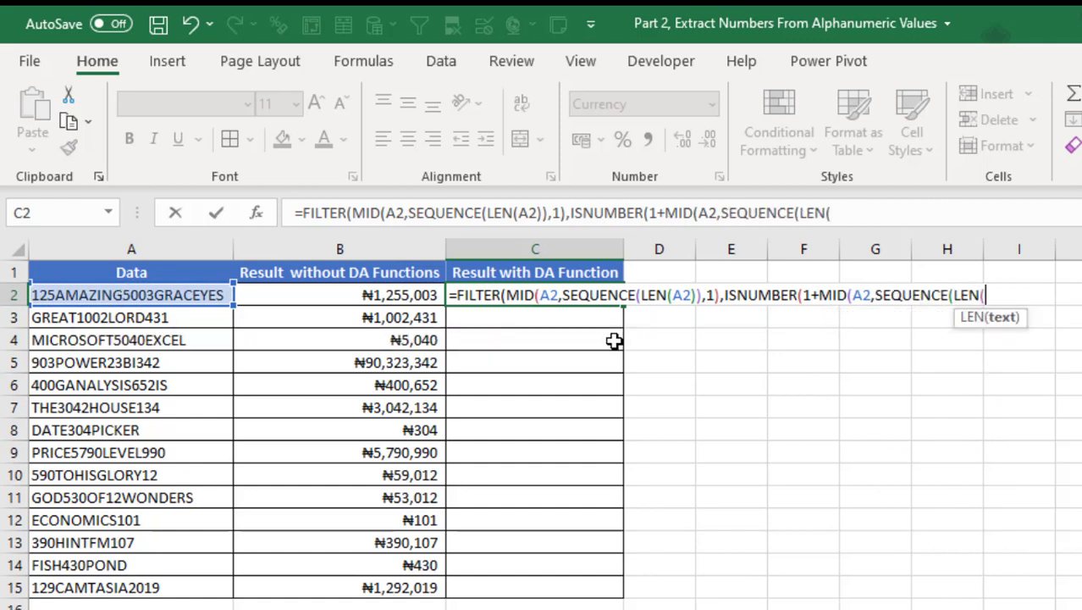
{"action": "left_click", "coordinate": [144, 294]}
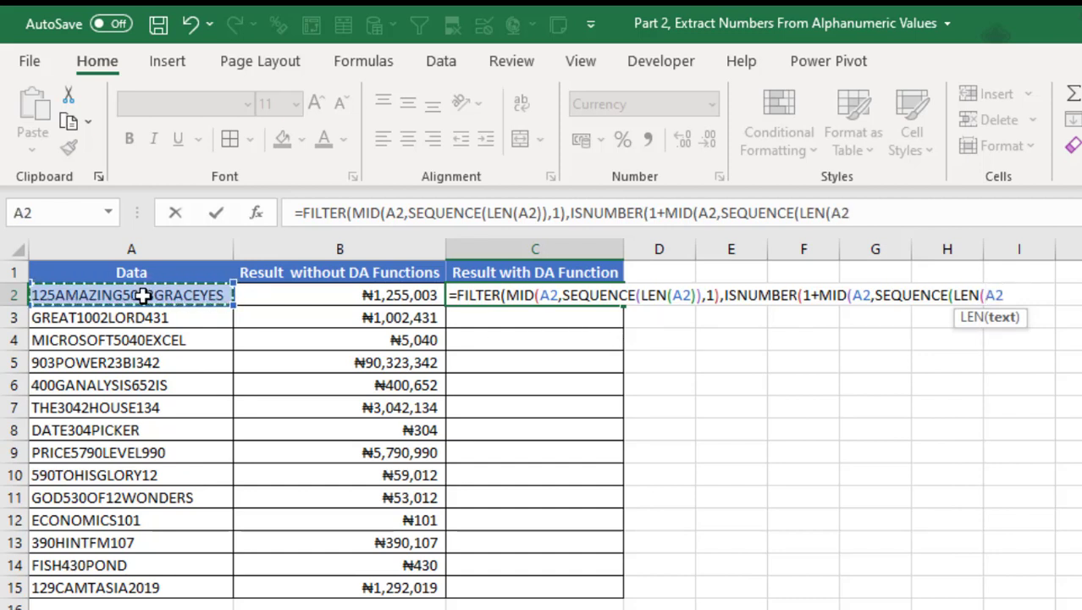
{"action": "type", "text": ")"}
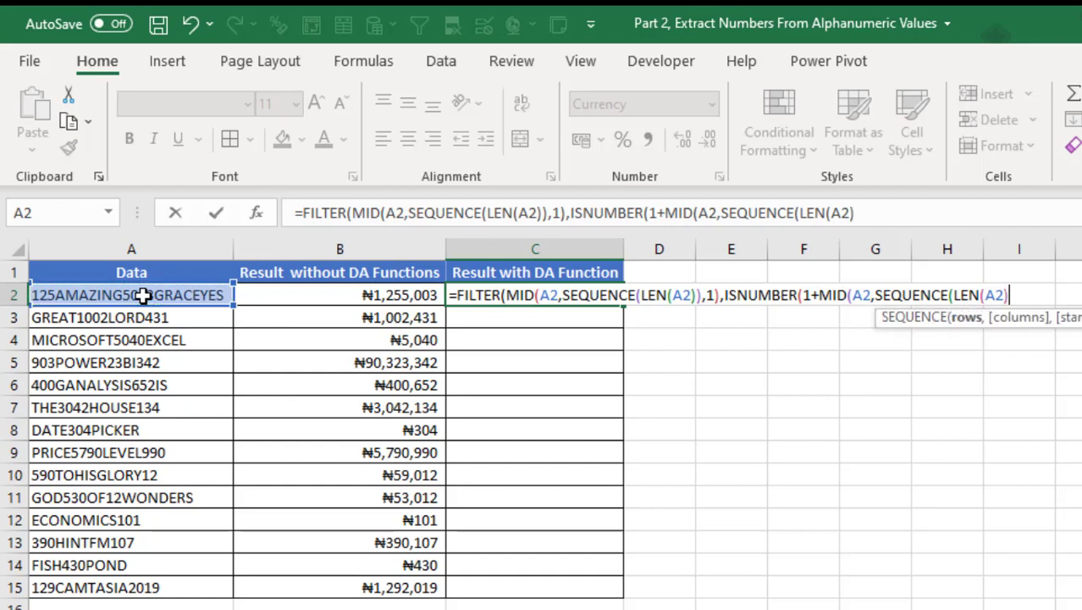
{"action": "type", "text": ")"}
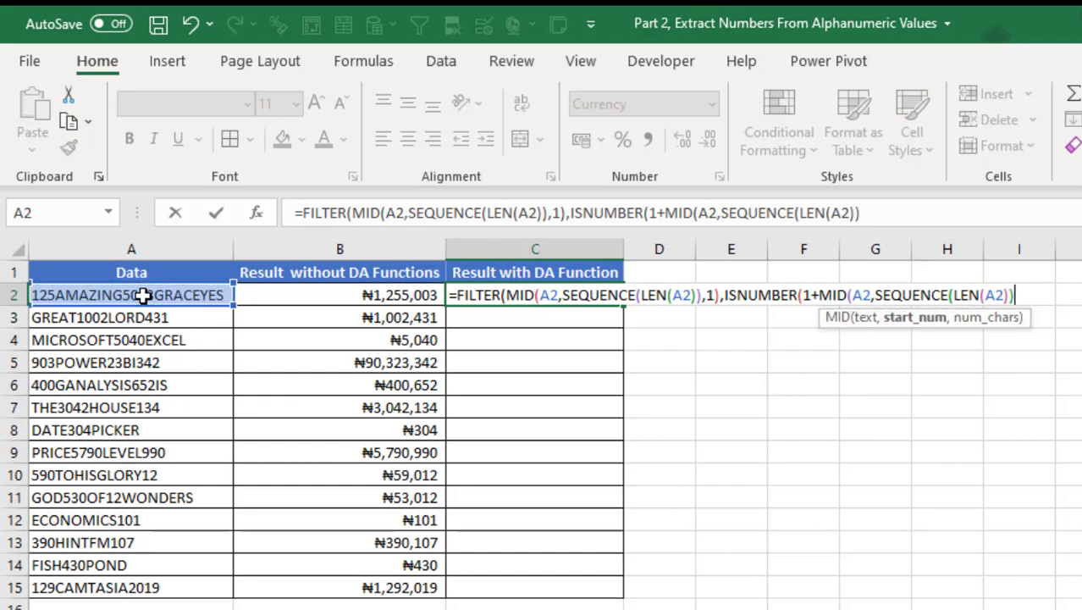
Step: Complete the C2 FILTER formula with 1 as the second MID's character count, preview its evaluated array, and undo the evaluation
{"action": "type", "text": ","}
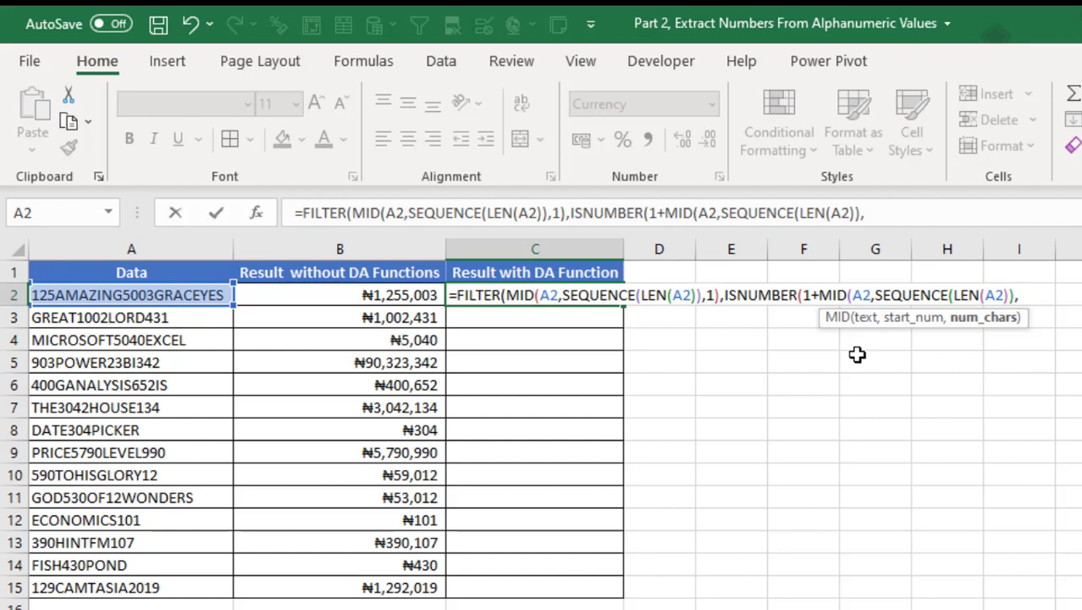
{"action": "type", "text": "1)"}
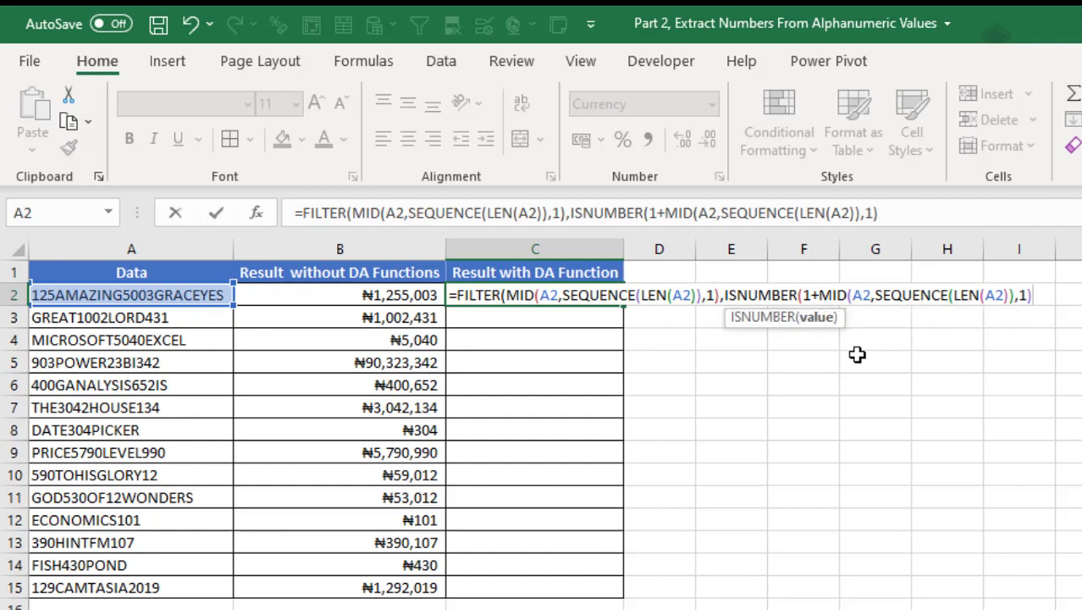
{"action": "type", "text": ")"}
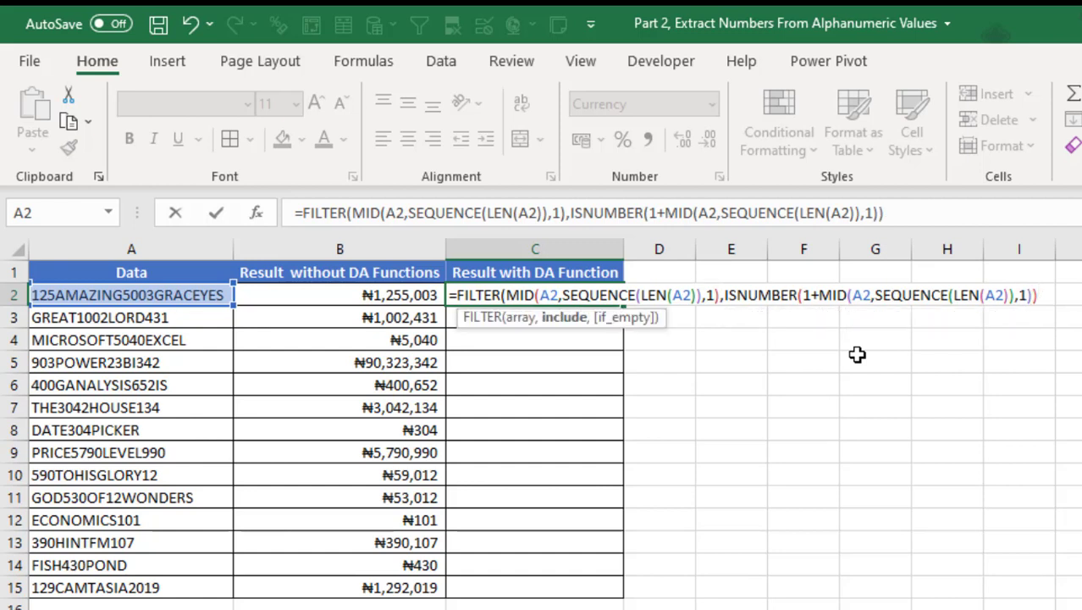
{"action": "type", "text": ")"}
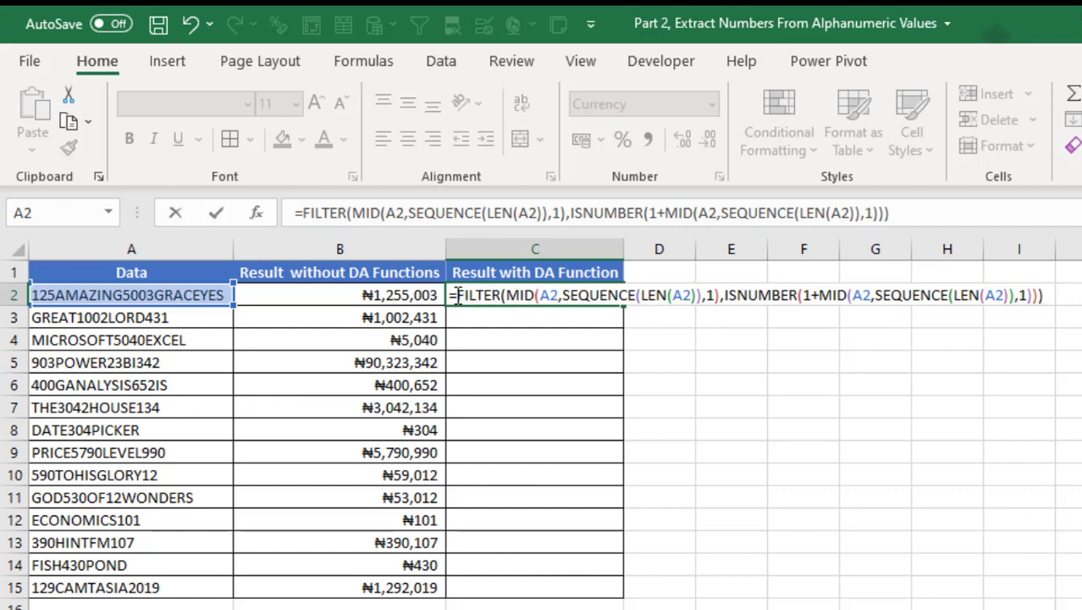
{"action": "key", "text": "F9"}
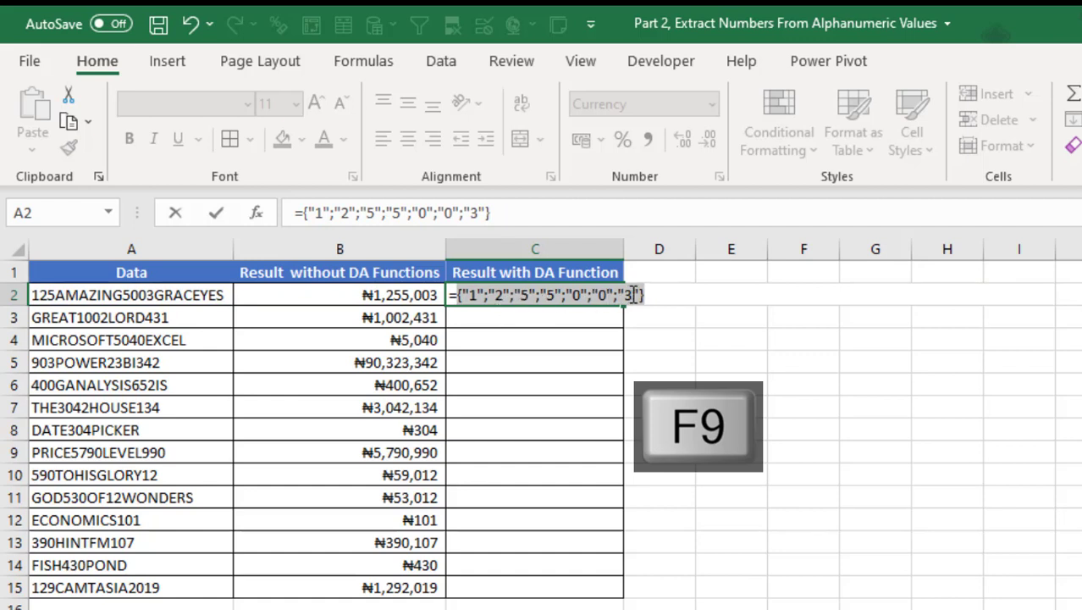
{"action": "key", "text": "ctrl+z"}
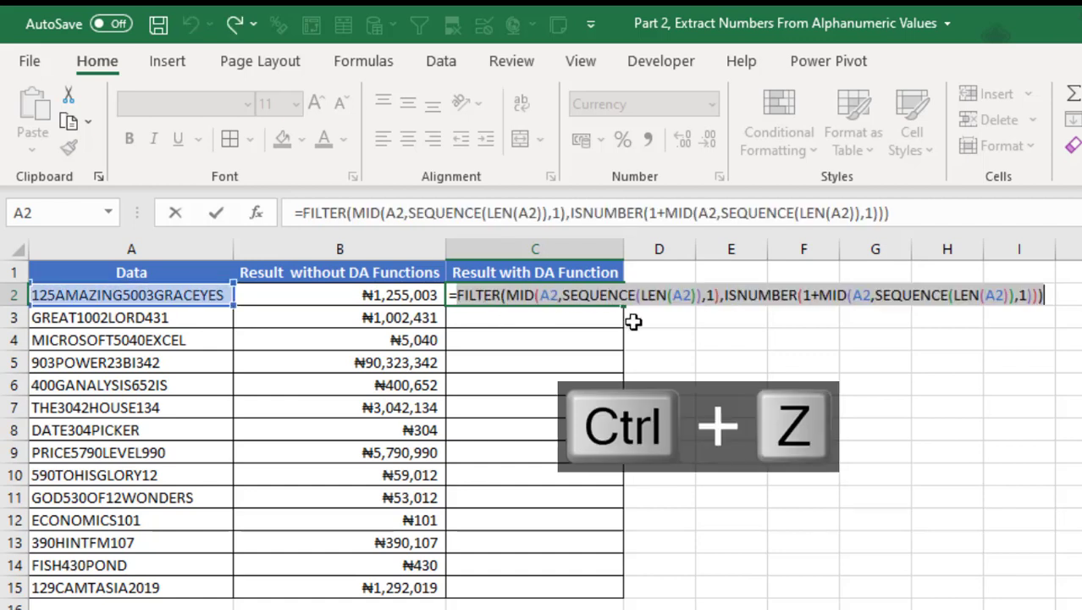
Step: Wrap the C2 FILTER formula in CONCAT and fill it down to C15
{"action": "left_click", "coordinate": [452, 294]}
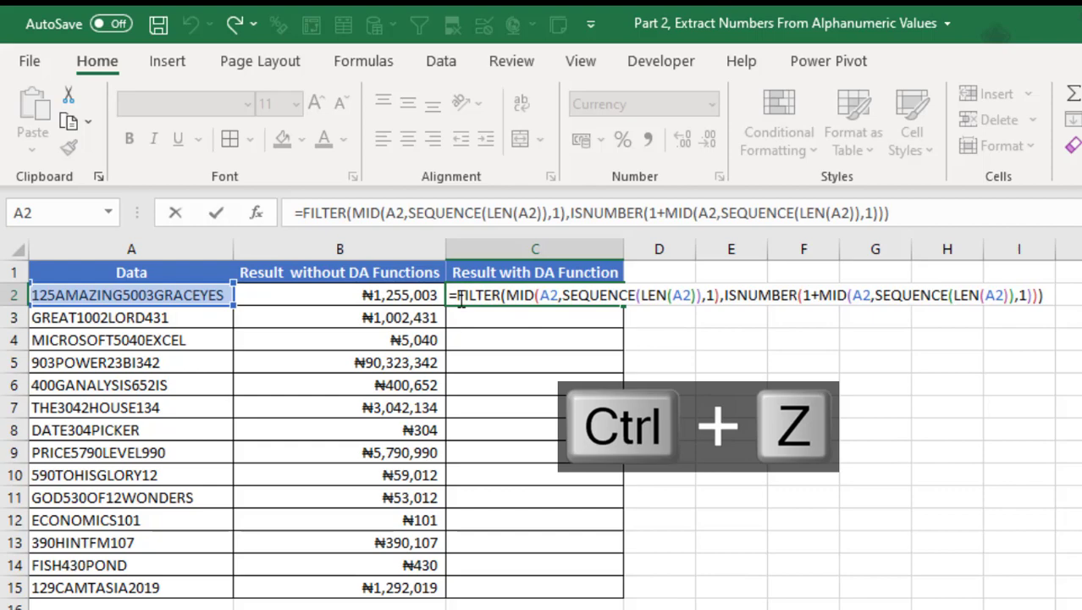
{"action": "type", "text": "con"}
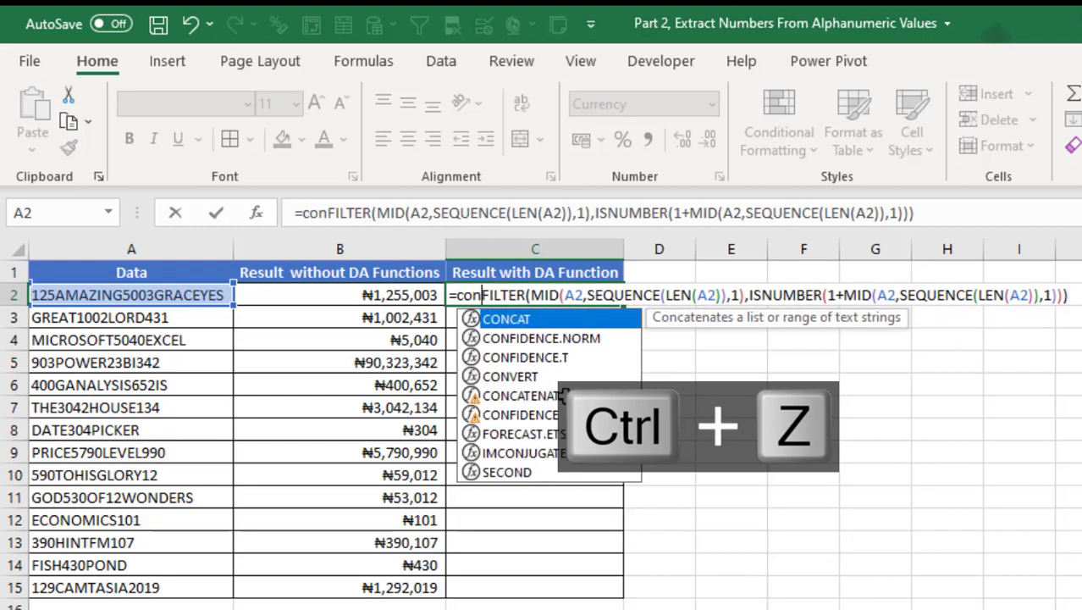
{"action": "key", "text": "Tab"}
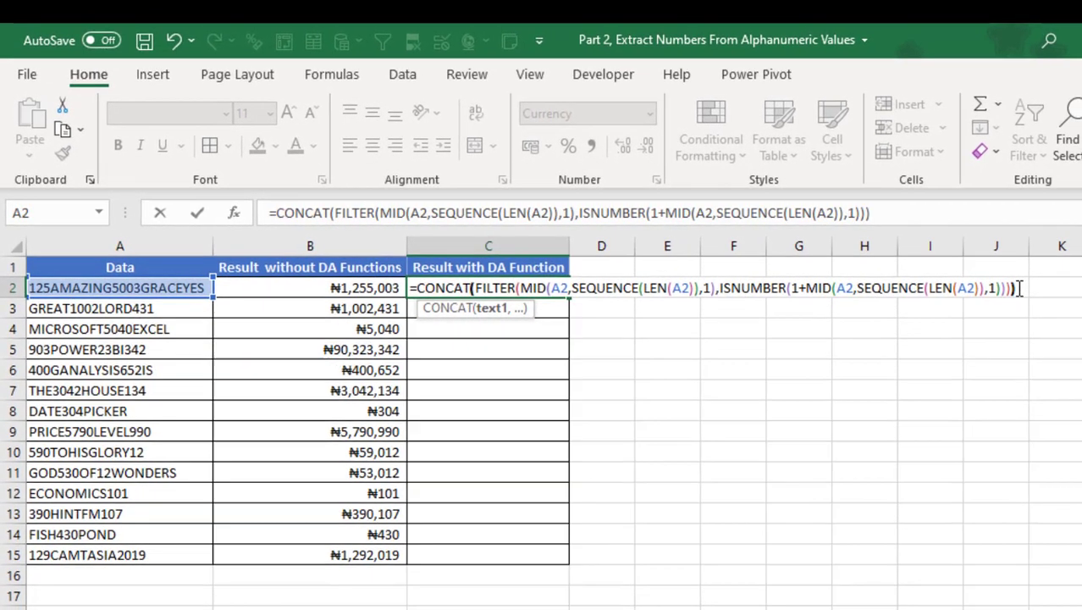
{"action": "left_click", "coordinate": [1013, 288]}
{"action": "type", "text": ")"}
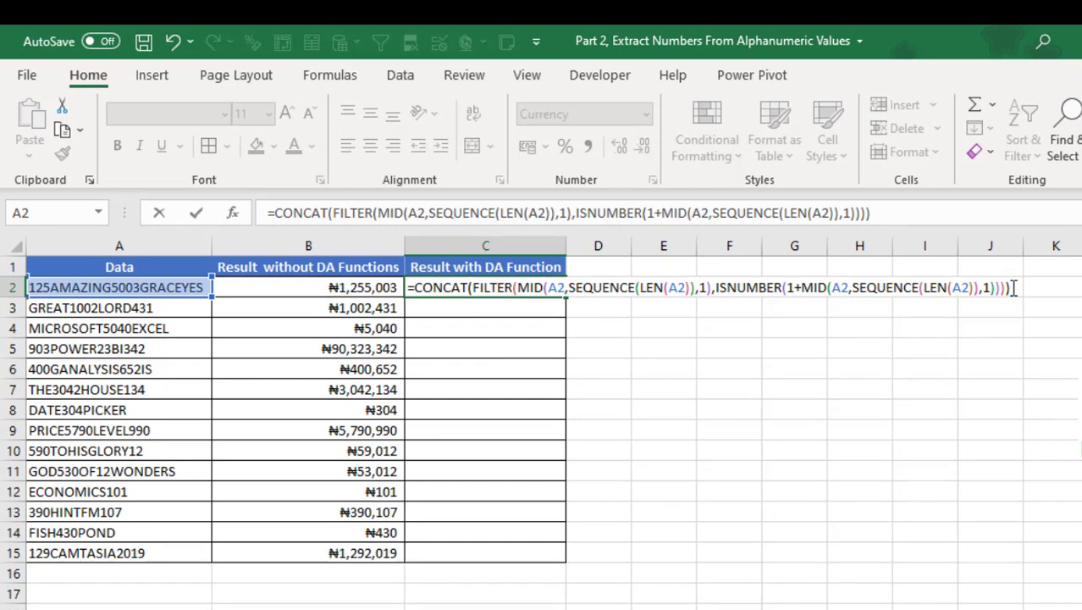
{"action": "key", "text": "ctrl+Return"}
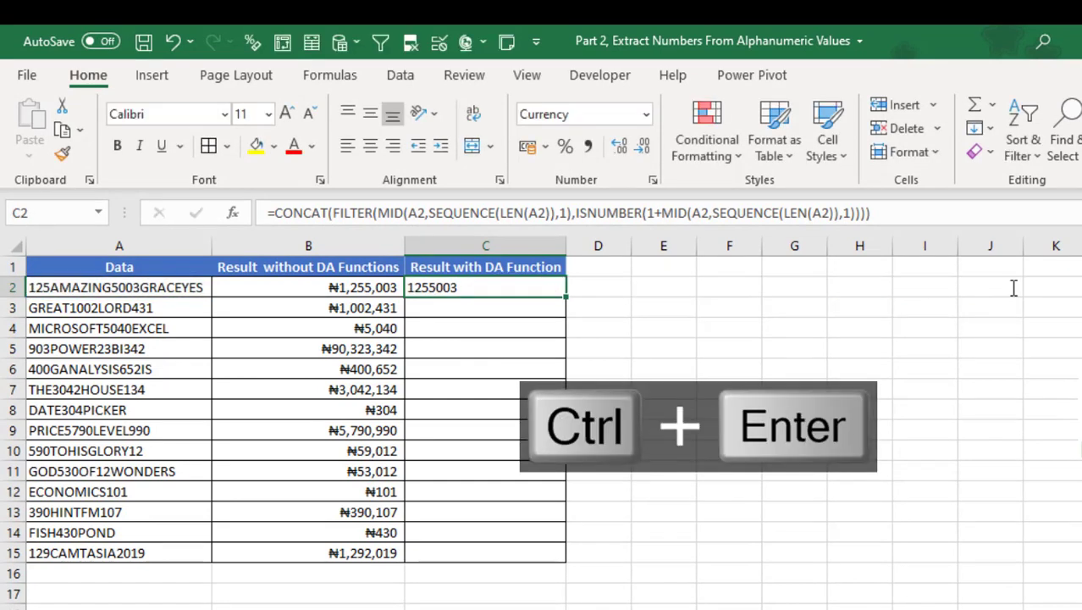
{"action": "left_click_drag", "start_coordinate": [567, 322], "coordinate": [561, 565]}
Step: Enter =ISNUMBER(C2) in D2 and fill it down to D15 to test the extracted results
{"action": "left_click", "coordinate": [619, 287]}
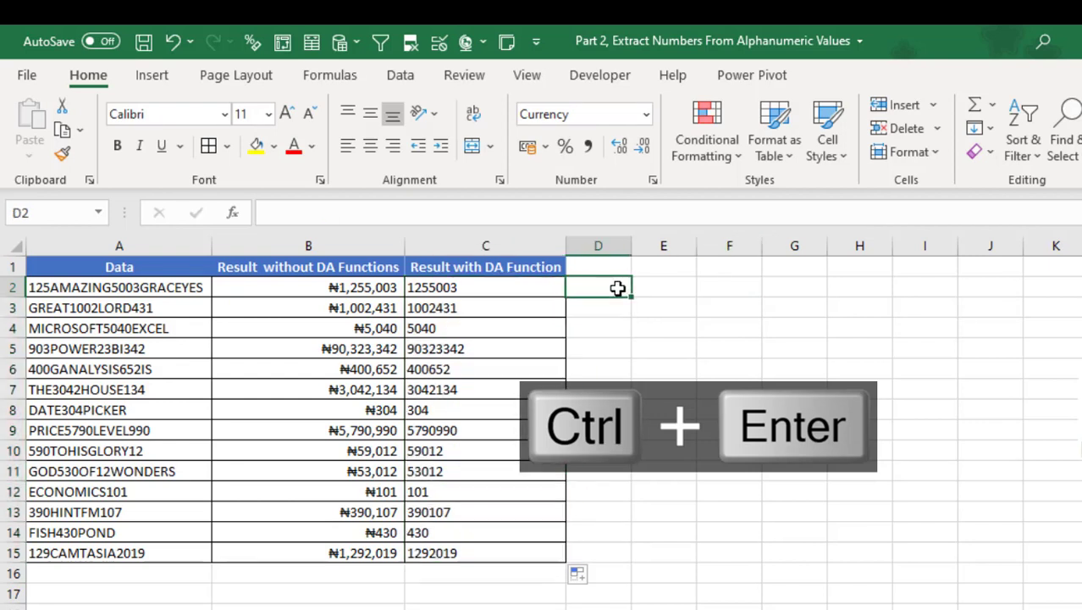
{"action": "type", "text": "=isnu"}
{"action": "key", "text": "Tab"}
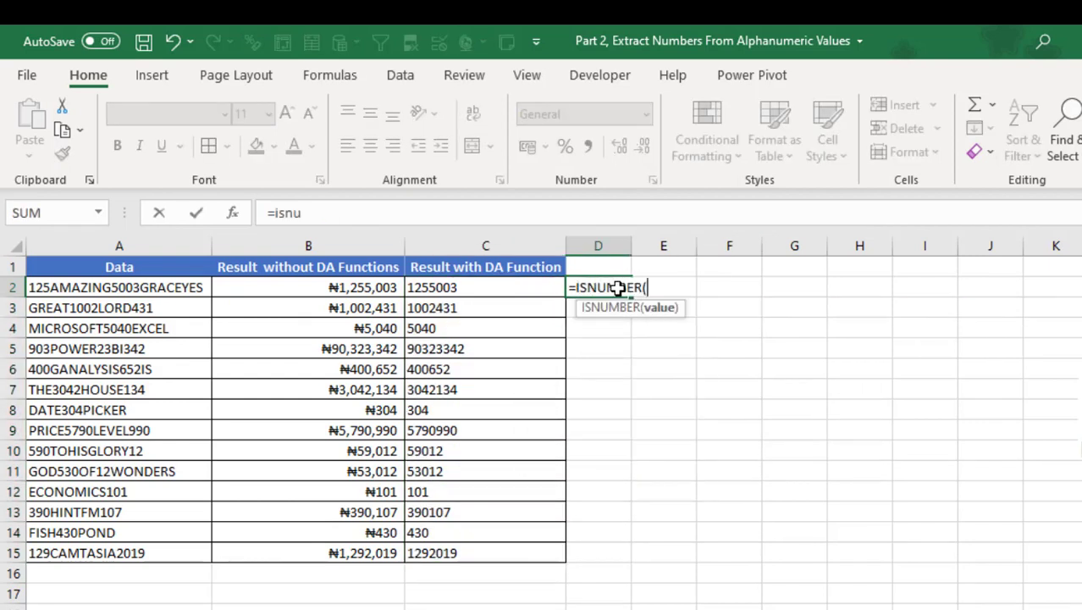
{"action": "left_click", "coordinate": [490, 288]}
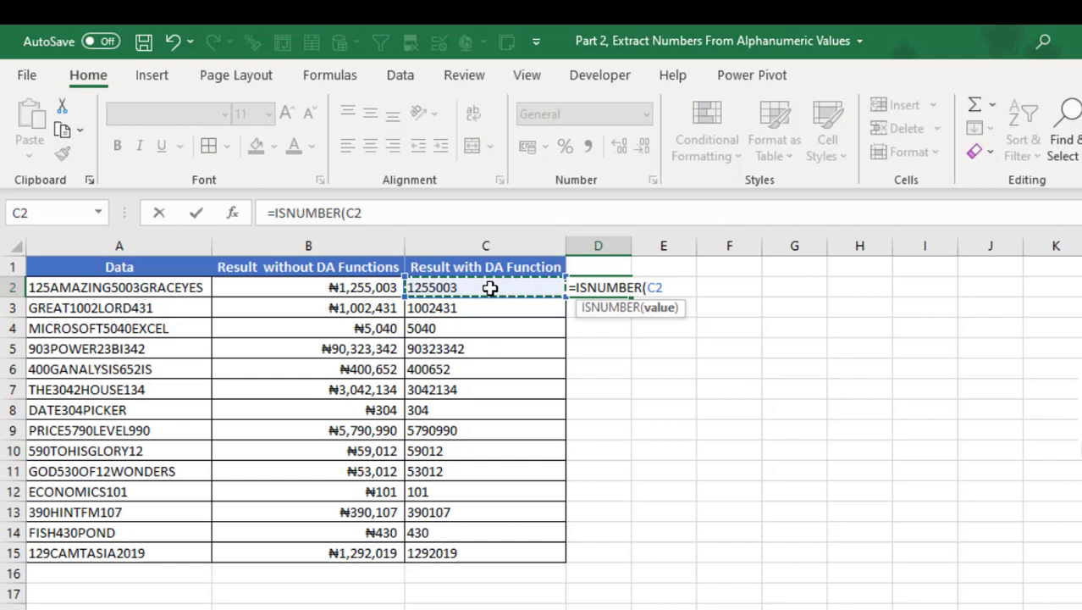
{"action": "key", "text": "ctrl+Return"}
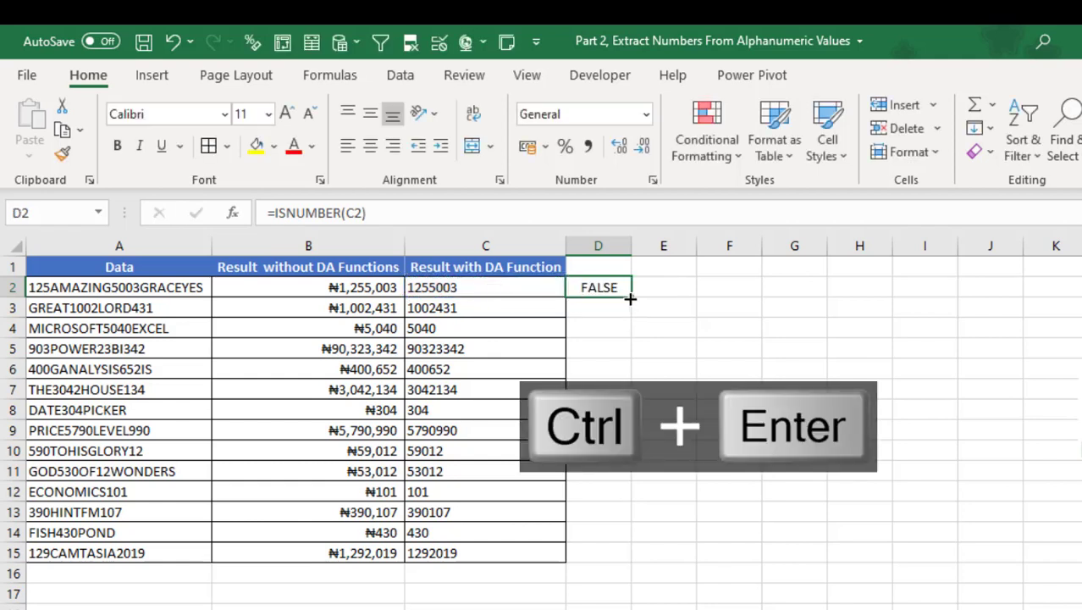
{"action": "double_click", "coordinate": [634, 299]}
Step: Wrap the CONCAT formula in SUM for all of C2:C15 to convert the extracted text to true numbers
{"action": "left_click_drag", "start_coordinate": [462, 286], "coordinate": [457, 550]}
{"action": "key", "text": "F2"}
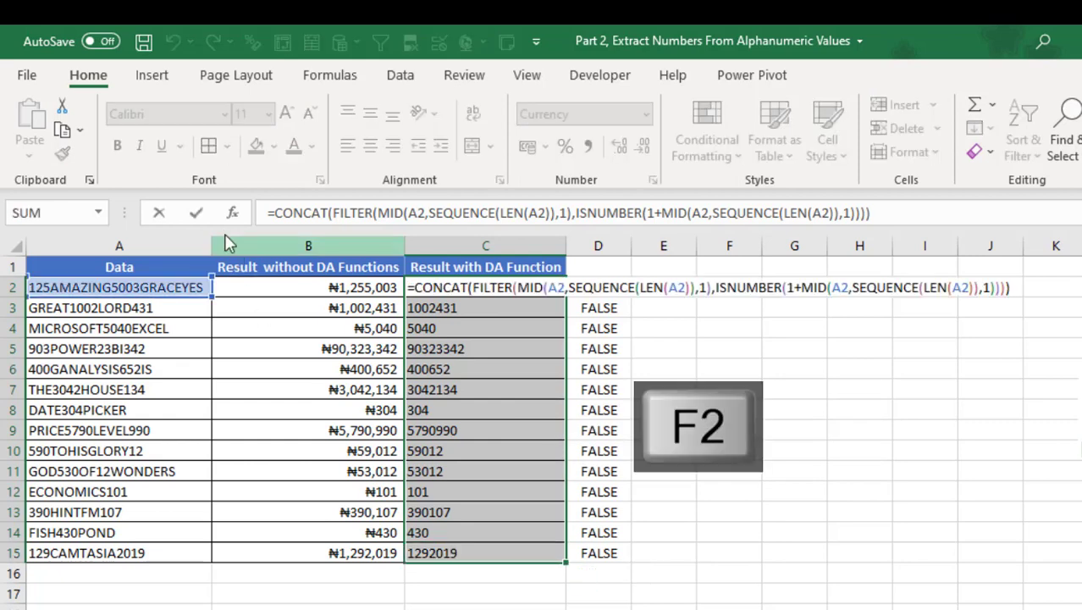
{"action": "left_click", "coordinate": [275, 212]}
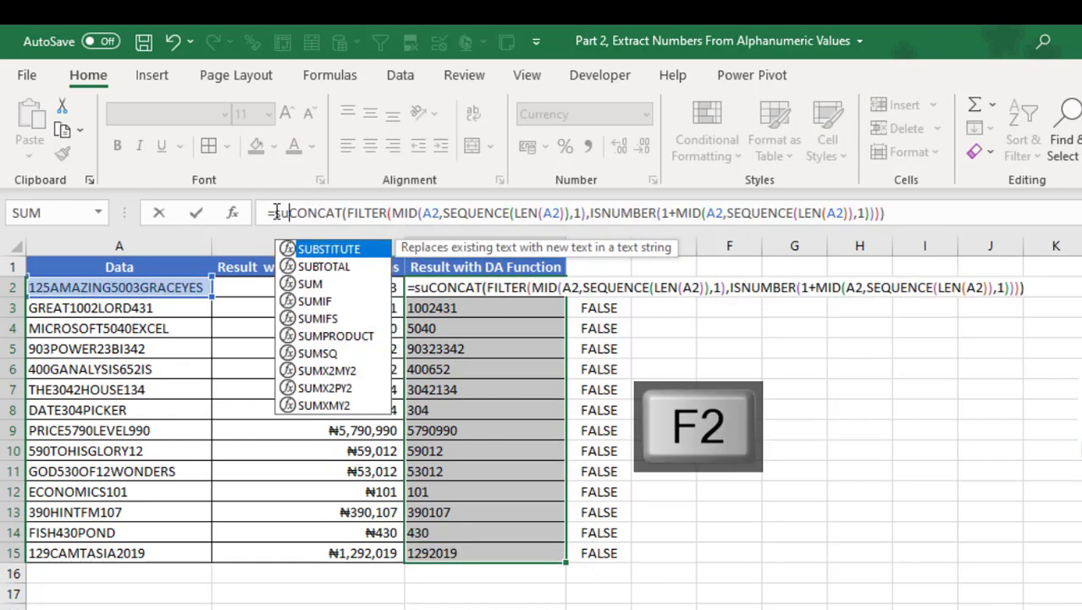
{"action": "type", "text": "sum"}
{"action": "key", "text": "Tab"}
{"action": "left_click", "coordinate": [943, 210]}
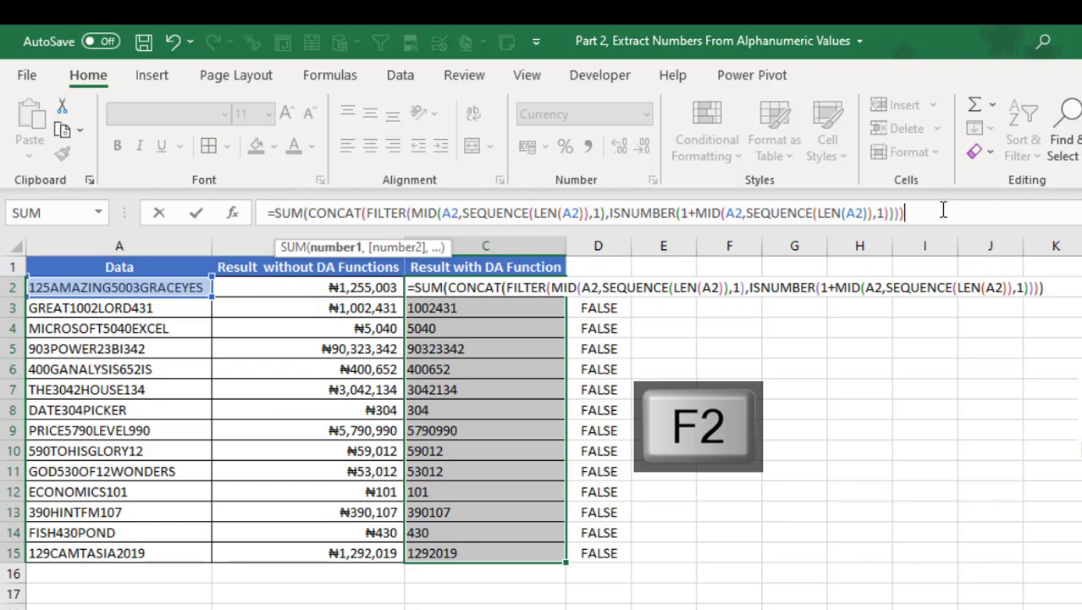
{"action": "type", "text": ")"}
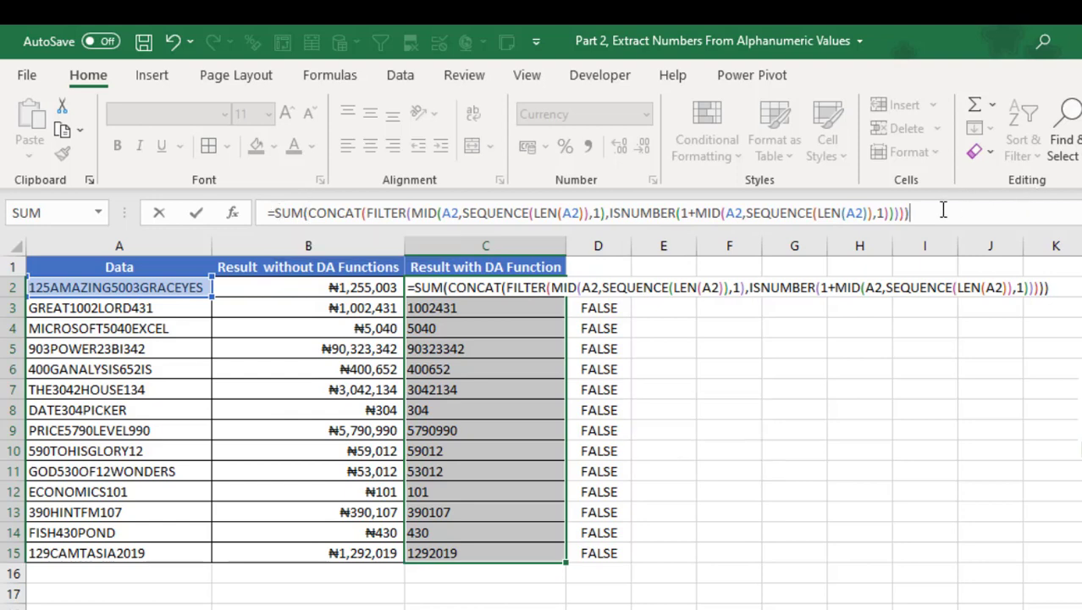
{"action": "key", "text": "ctrl+Return"}
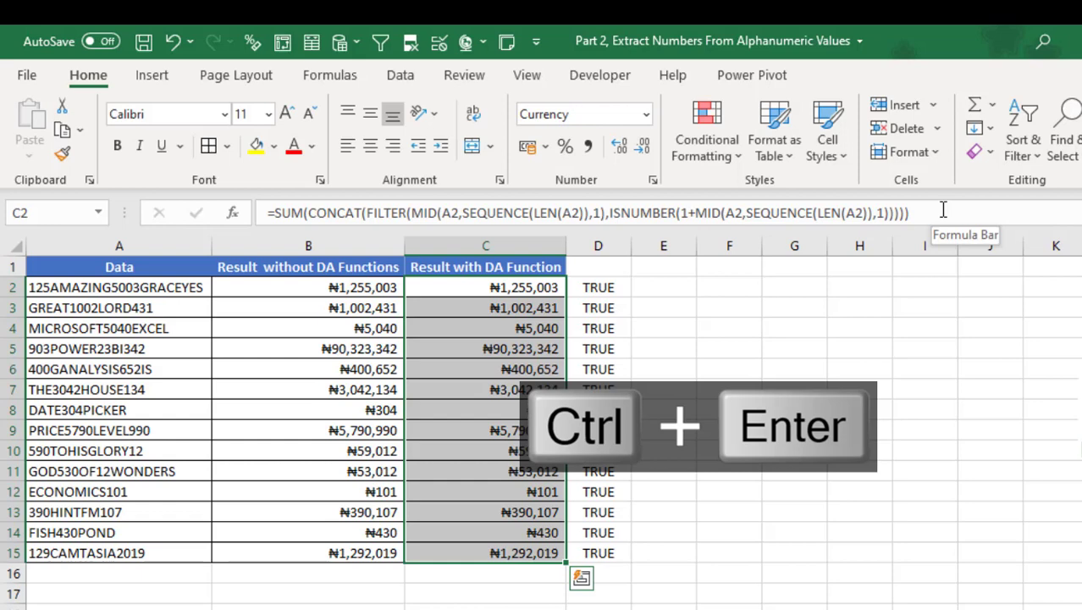
Step: Enter =FORMULATEXT(B2) in B16 to show the formula that works without dynamic array functions
{"action": "left_click", "coordinate": [354, 573]}
{"action": "type", "text": "=formut"}
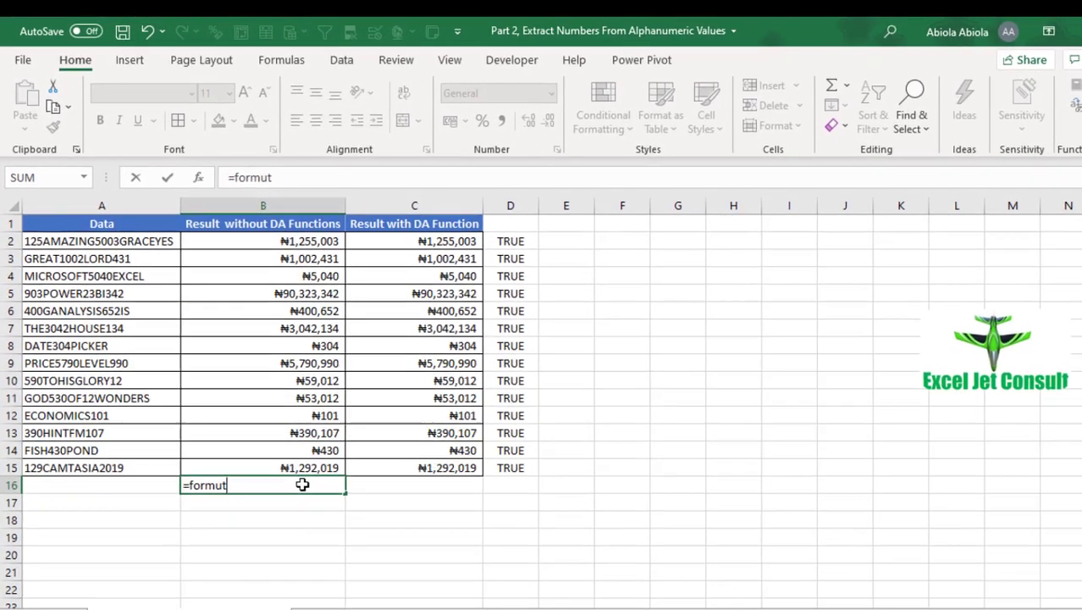
{"action": "key", "text": "BackSpace"}
{"action": "key", "text": "BackSpace"}
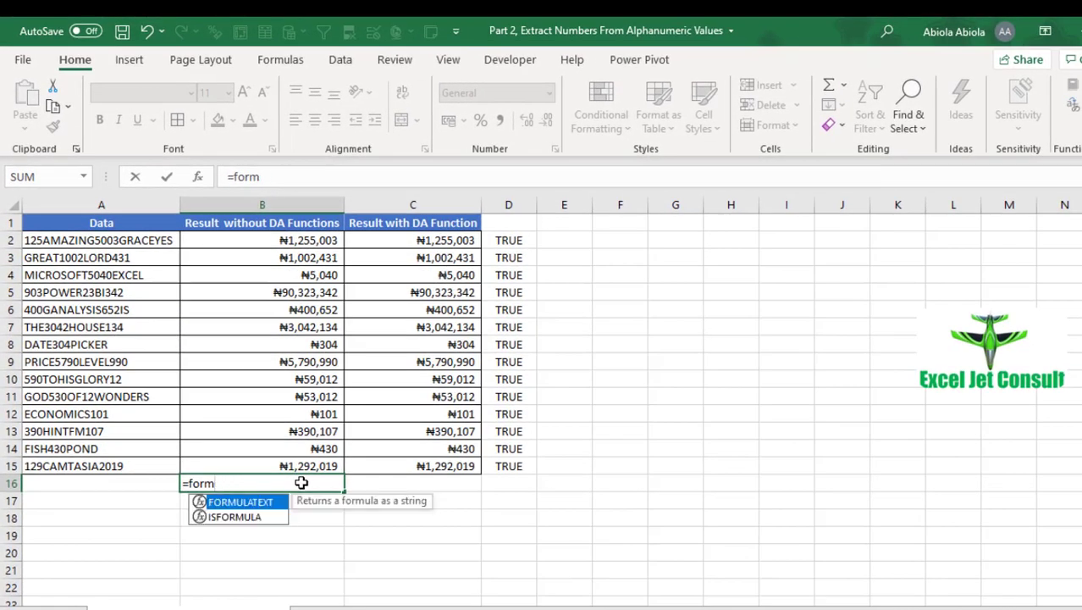
{"action": "key", "text": "Tab"}
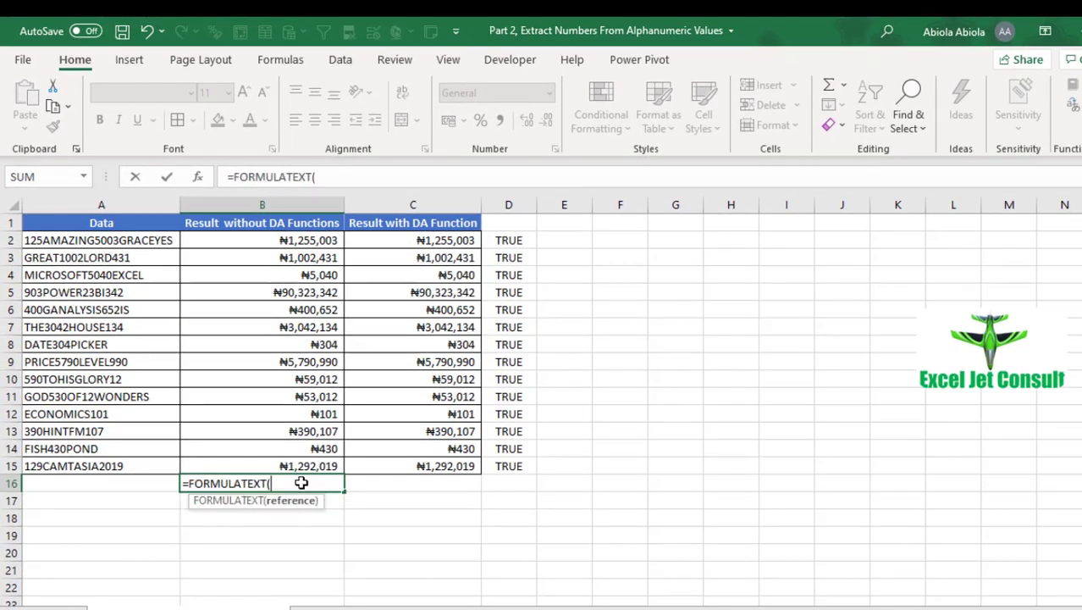
{"action": "left_click", "coordinate": [284, 241]}
{"action": "key", "text": "ctrl+Return"}
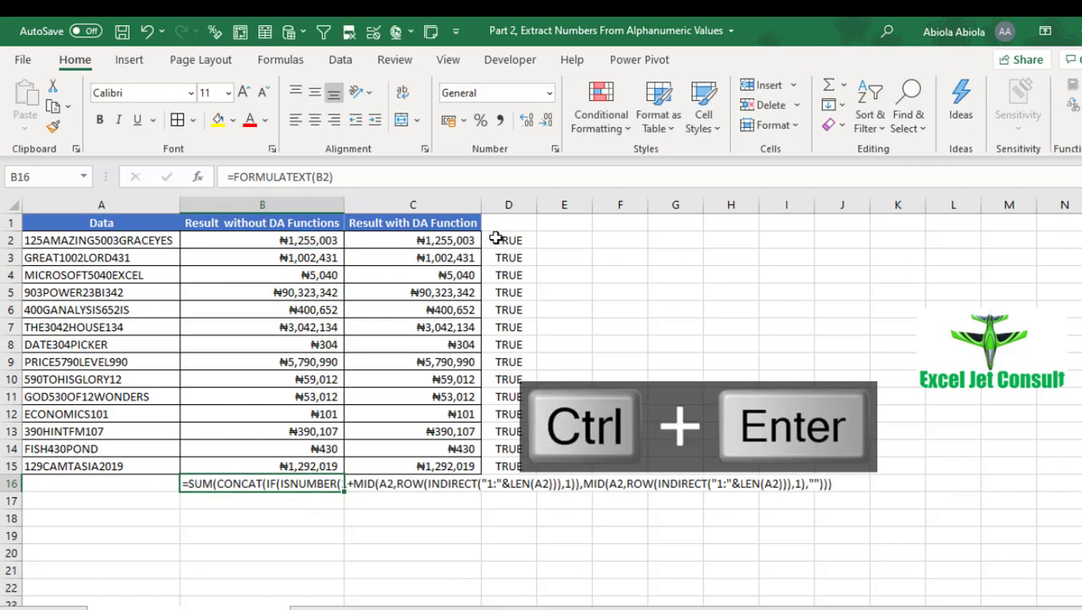
Step: Enter =FORMULATEXT(C2) in B17 to show the dynamic array formula below the other one
{"action": "left_click", "coordinate": [457, 241]}
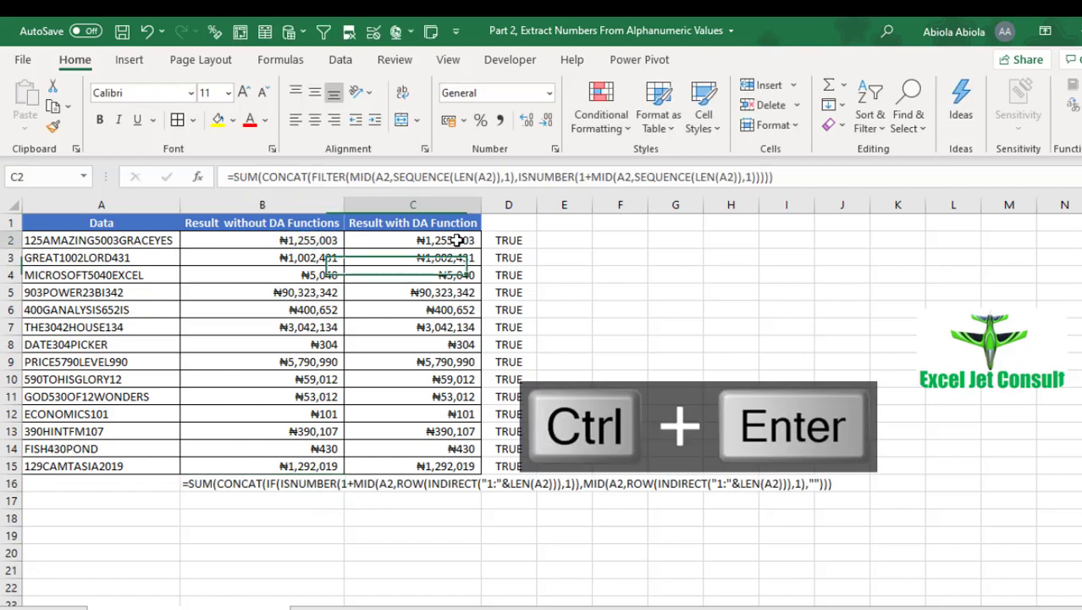
{"action": "left_click", "coordinate": [265, 502]}
{"action": "type", "text": "="}
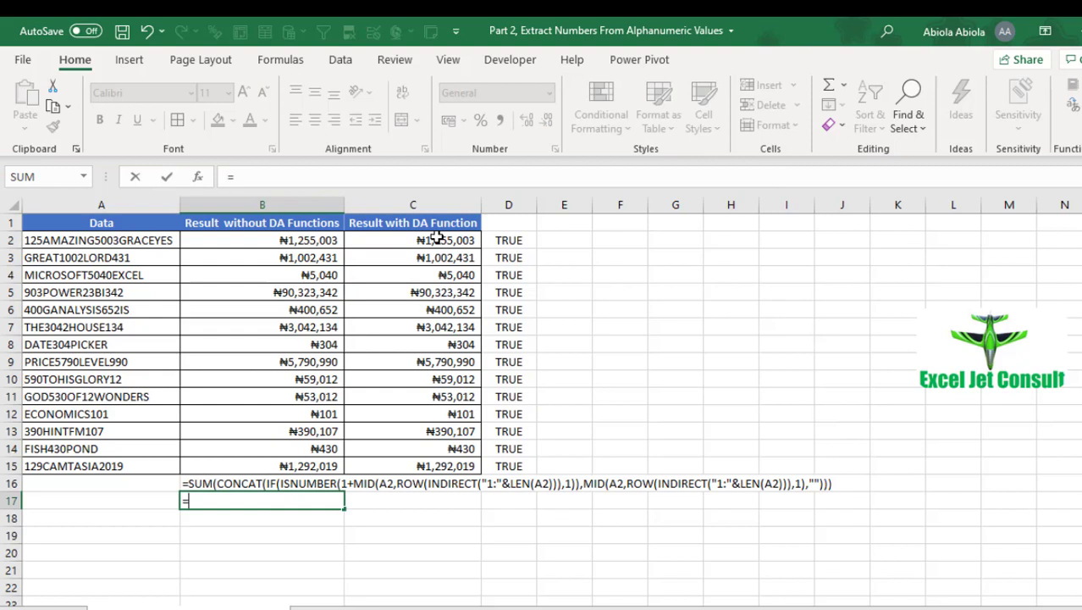
{"action": "left_click", "coordinate": [436, 241]}
{"action": "key", "text": "BackSpace"}
{"action": "key", "text": "BackSpace"}
{"action": "type", "text": "formu"}
{"action": "key", "text": "Tab"}
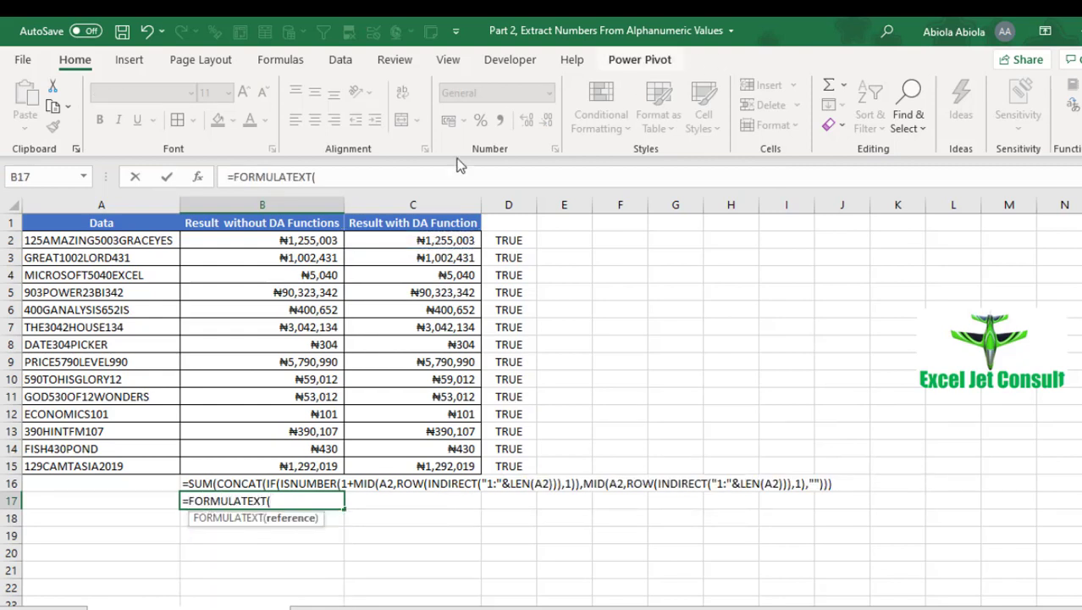
{"action": "left_click", "coordinate": [435, 239]}
{"action": "key", "text": "ctrl+Return"}
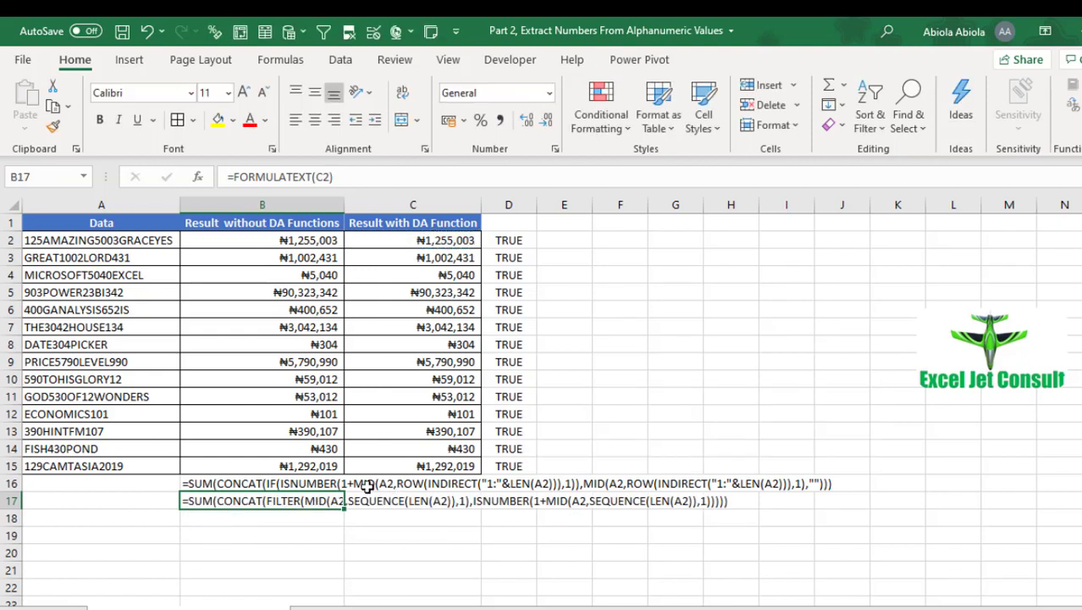
{"action": "left_click", "coordinate": [332, 483]}
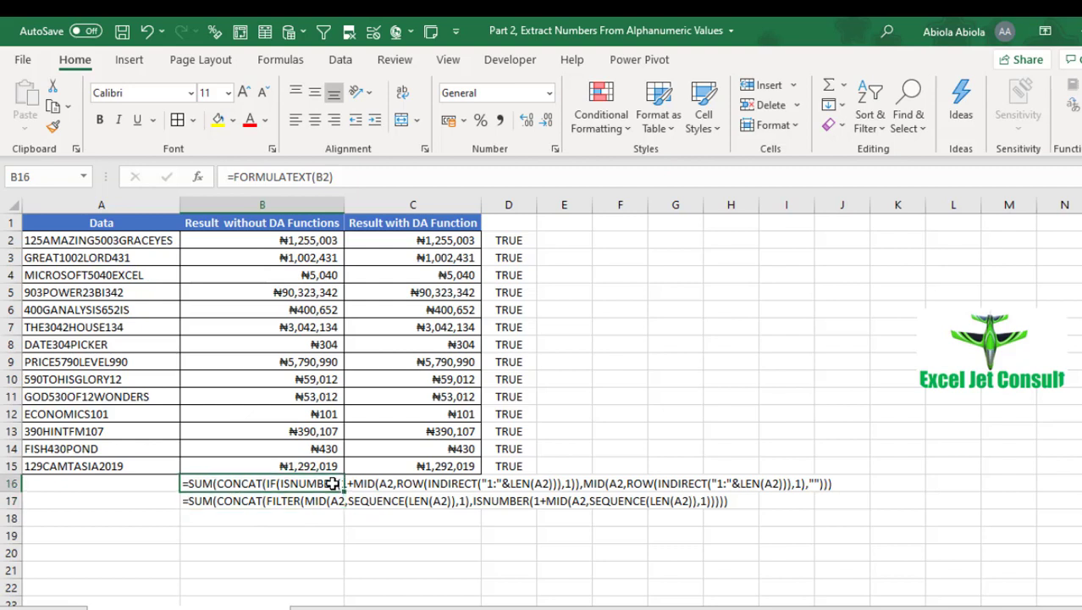